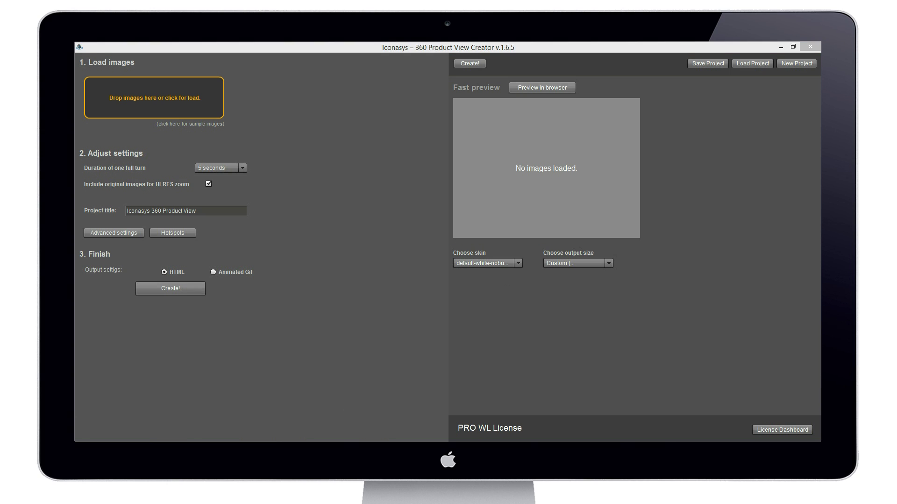
Step: Select Nikon-D5300-01.jpg through 24.jpg in Explorer and drop them onto the image-loading area
mouse_move(286, 440)
click(286, 402)
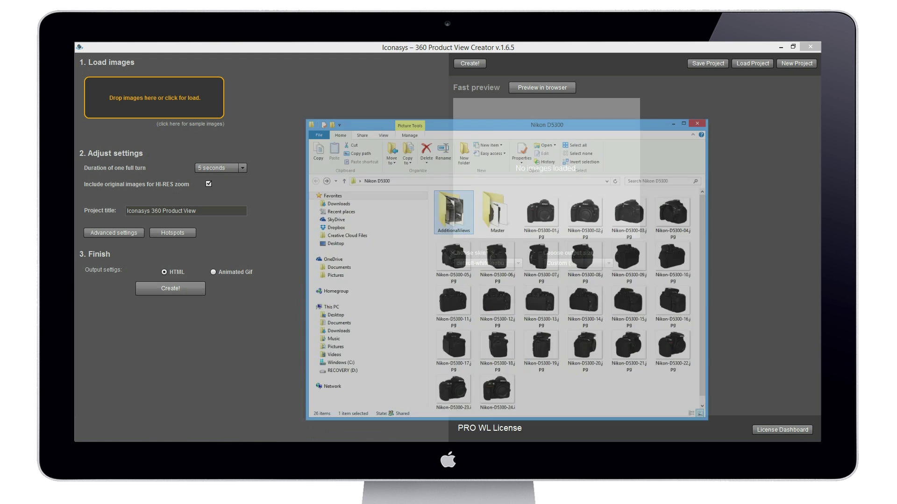
mouse_move(502, 49)
mouse_down()
mouse_move(454, 176)
mouse_move(508, 56)
mouse_up()
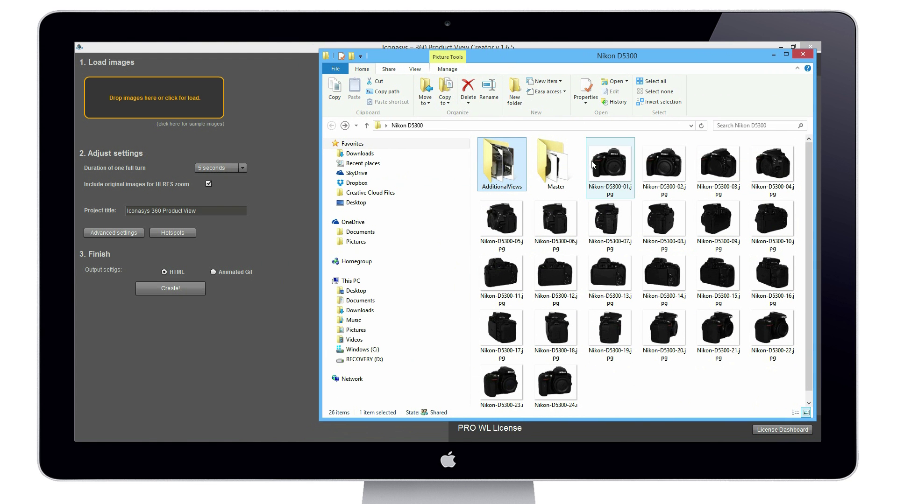
click(601, 173)
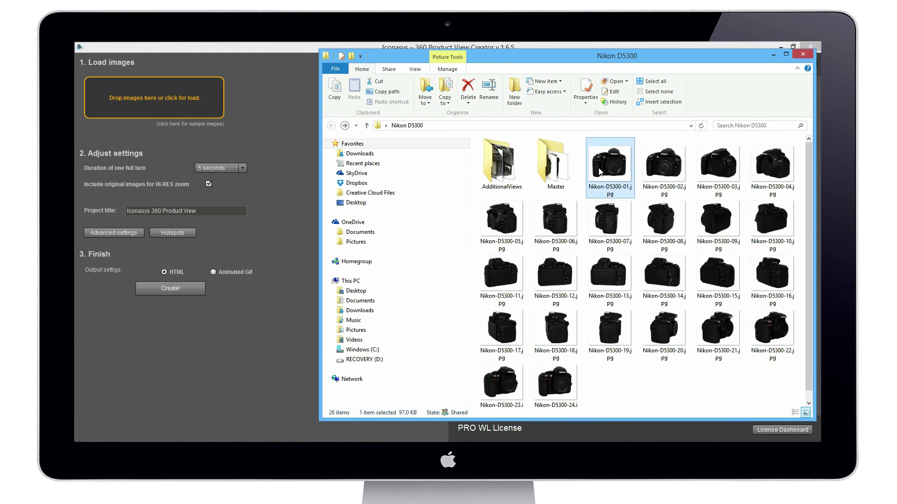
shift+click(551, 397)
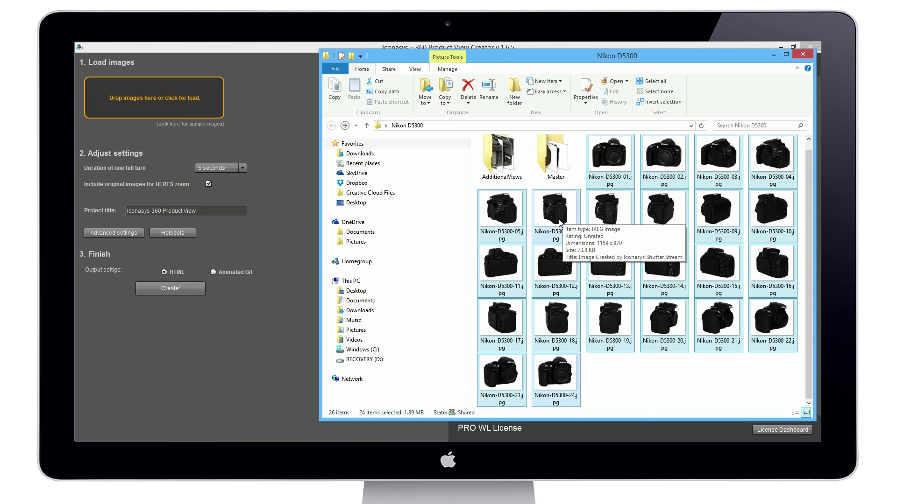
drag(560, 223, 140, 107)
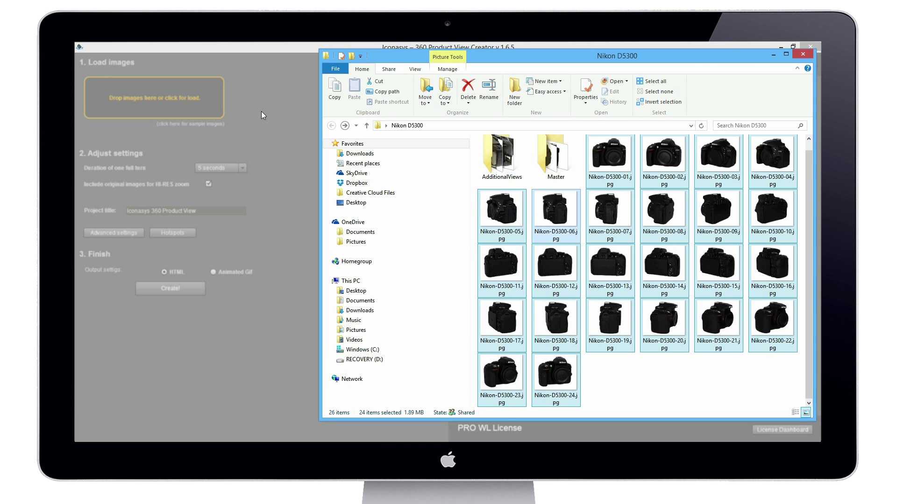
Step: Show the in-app preview, pick the default-white skin, and spin the 24-image camera view
click(773, 55)
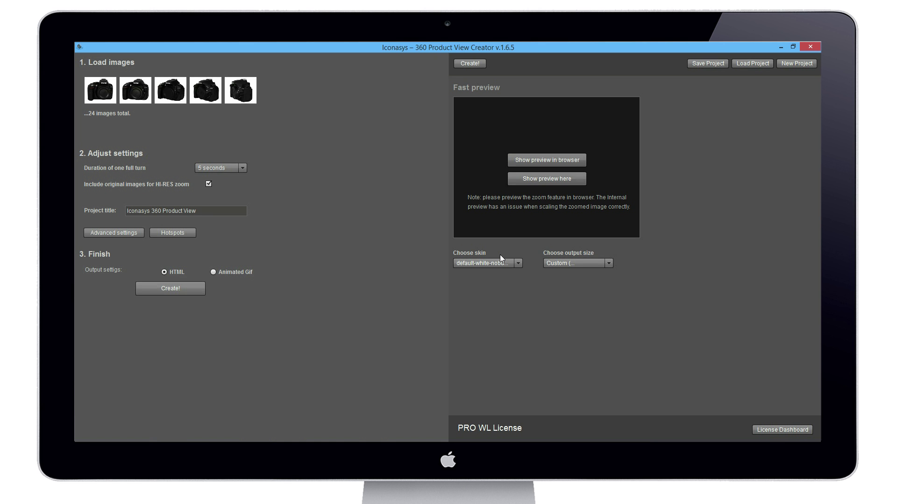
click(529, 182)
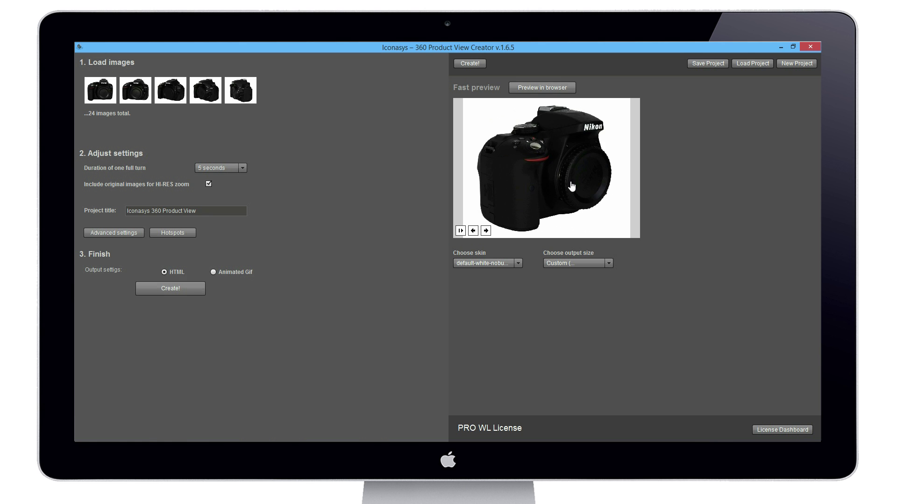
click(489, 263)
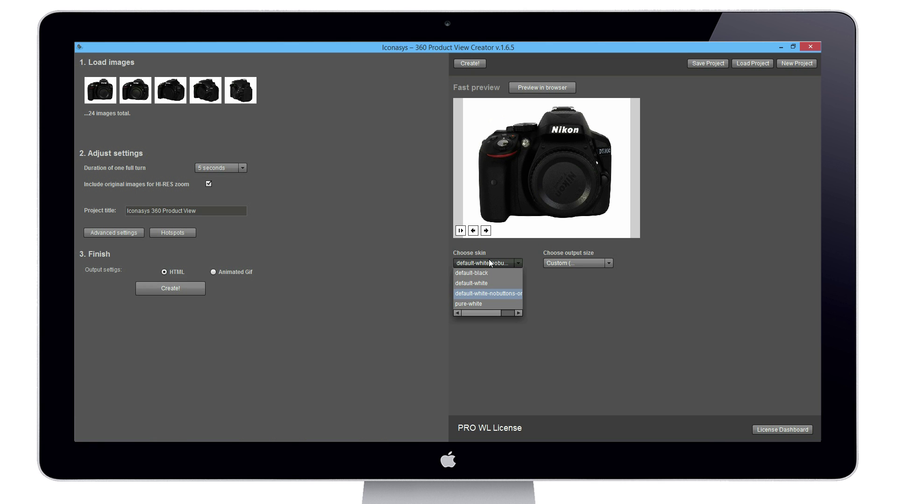
click(480, 284)
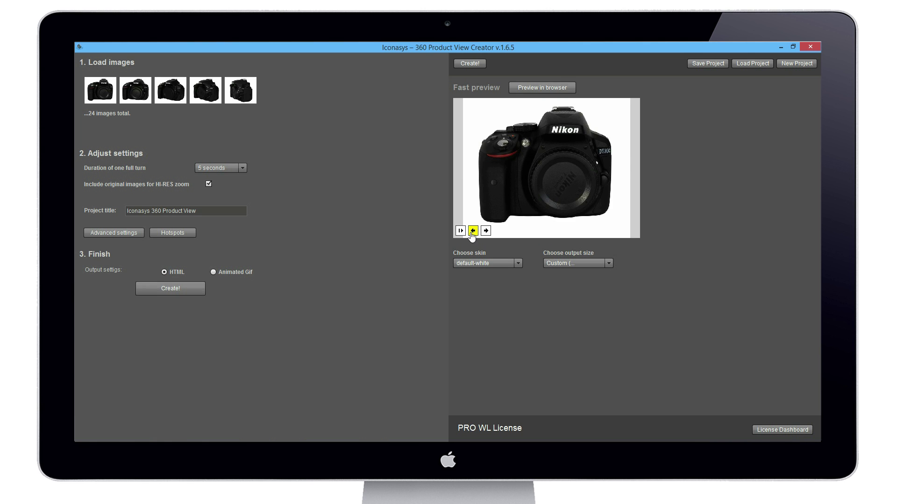
mouse_move(512, 193)
mouse_down()
mouse_move(577, 193)
mouse_move(511, 197)
mouse_up()
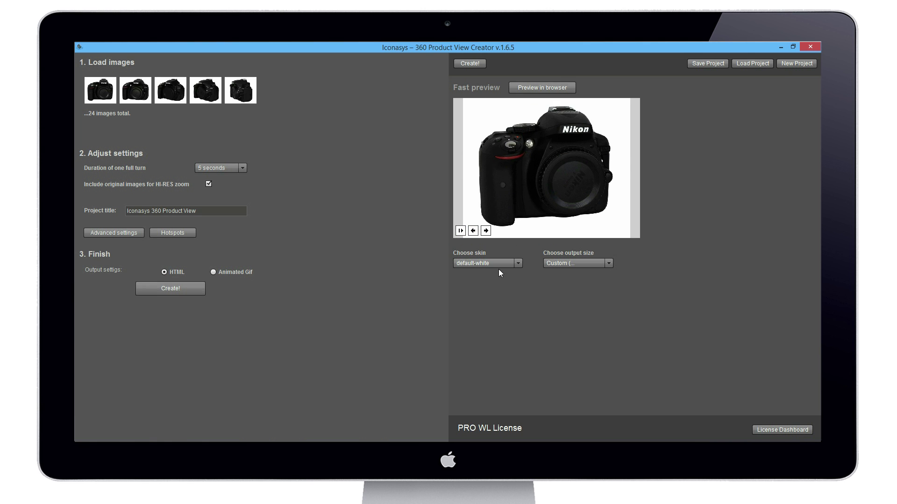
Step: Enable Show Zoom Bar under Advanced settings > Player > UI, test it, and return
click(117, 234)
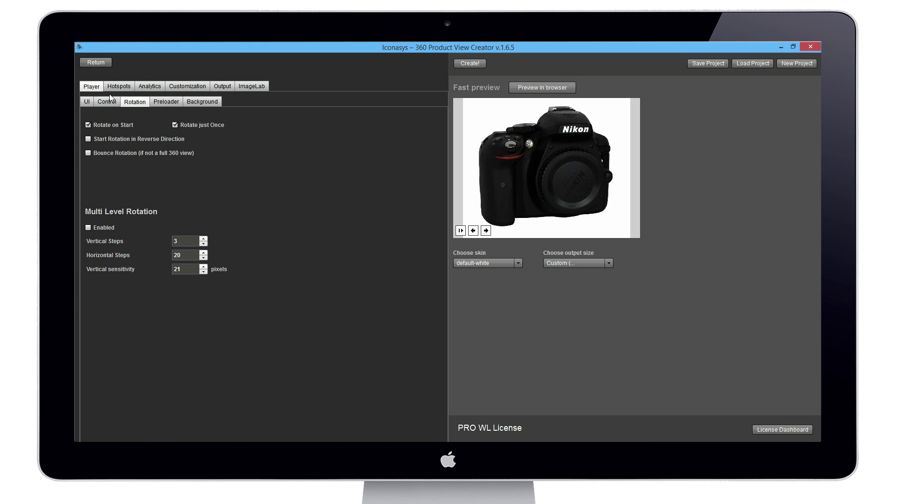
click(89, 103)
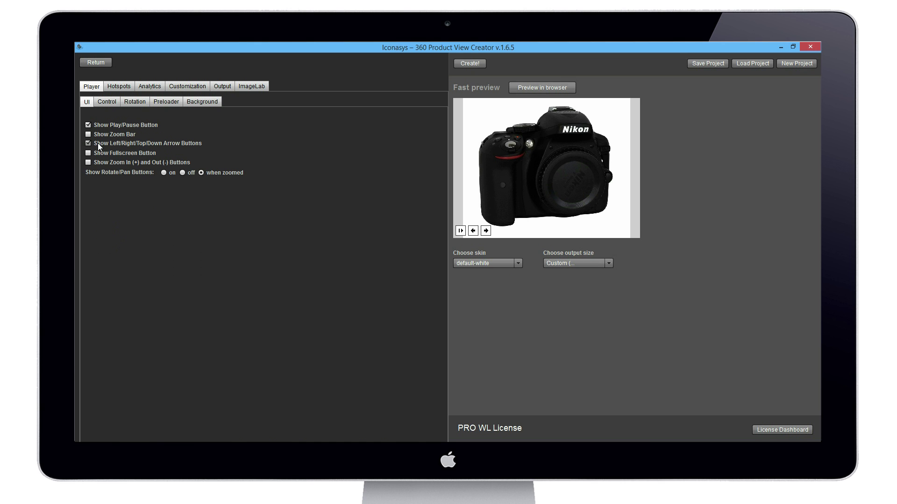
click(88, 135)
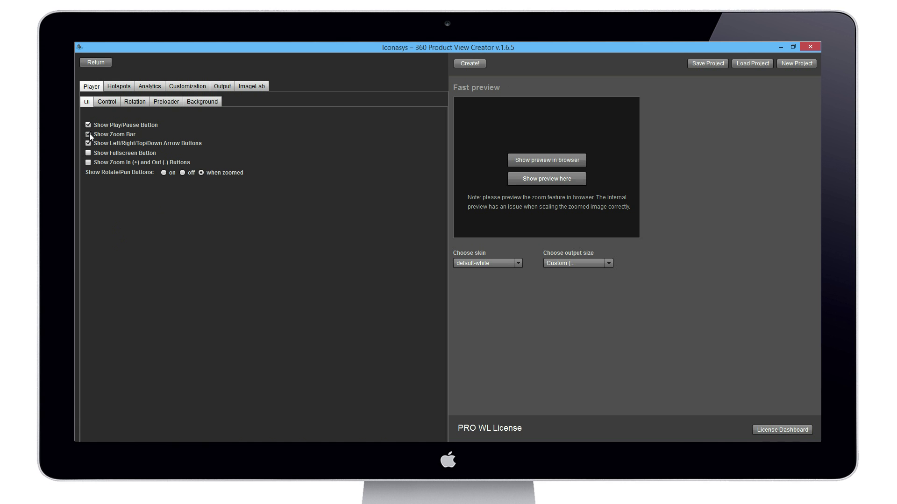
click(541, 181)
mouse_move(548, 231)
mouse_down()
mouse_move(590, 231)
mouse_move(549, 231)
mouse_up()
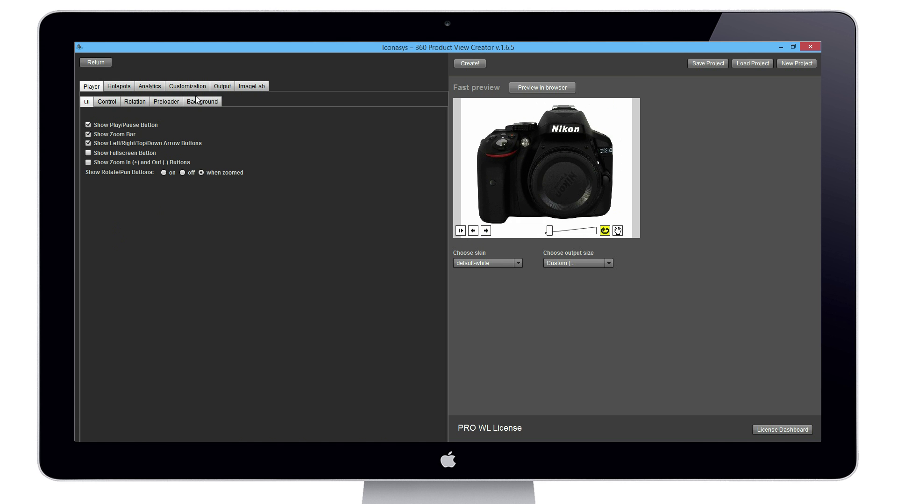
click(95, 62)
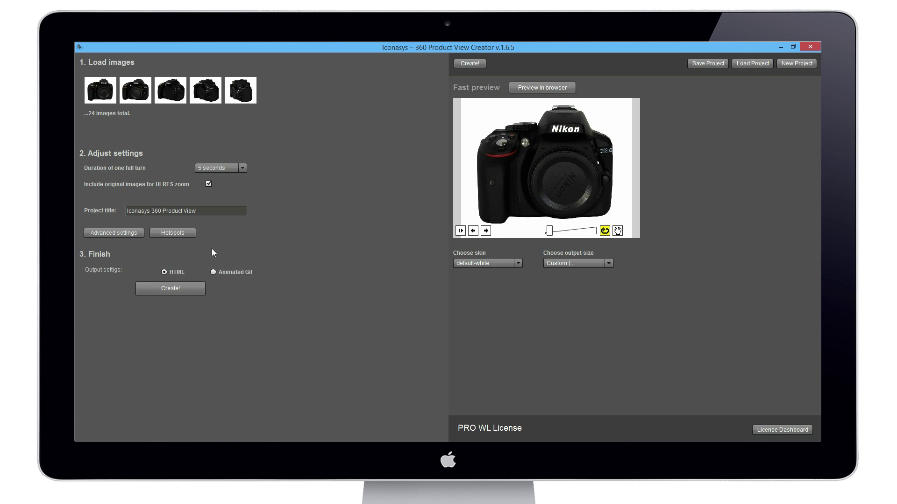
Step: Set output size to 600x450, rotate and auto-play the camera preview, and check the duration options
click(574, 261)
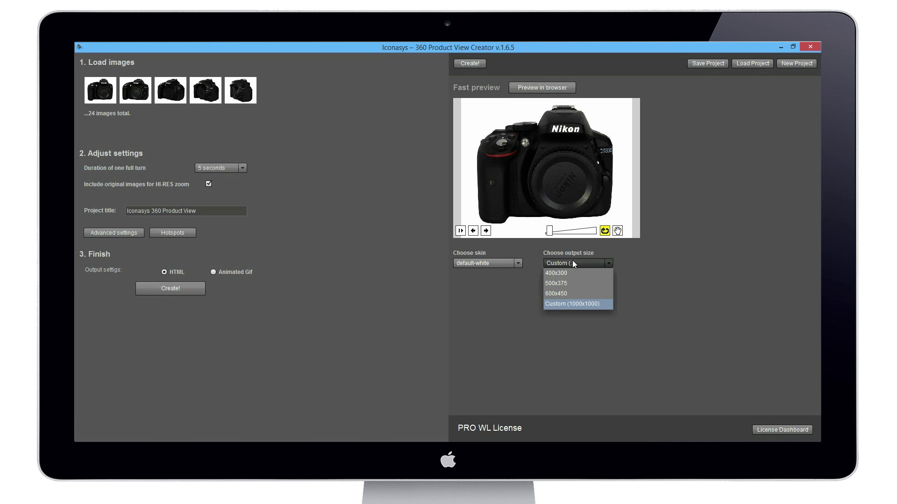
click(556, 293)
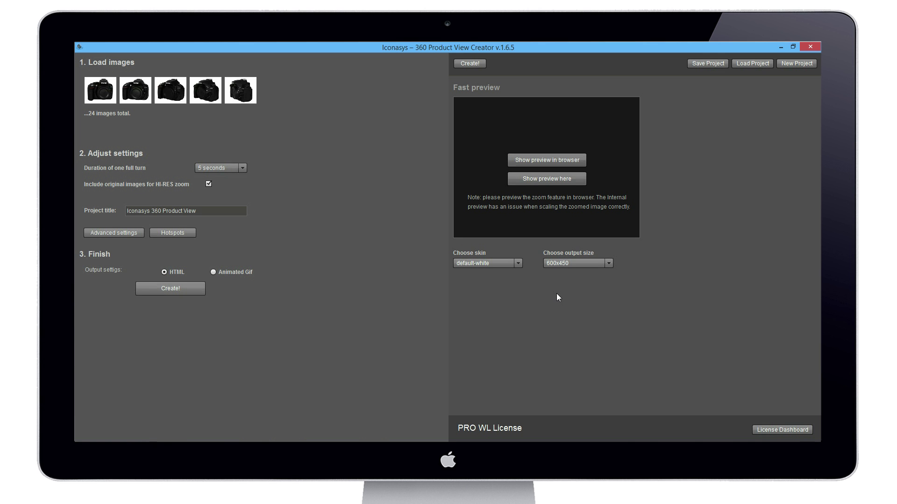
click(559, 182)
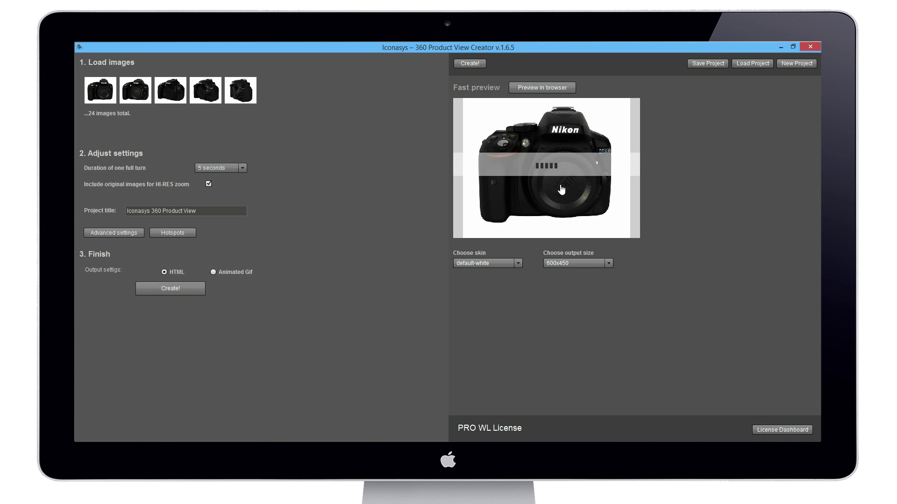
drag(550, 183, 528, 190)
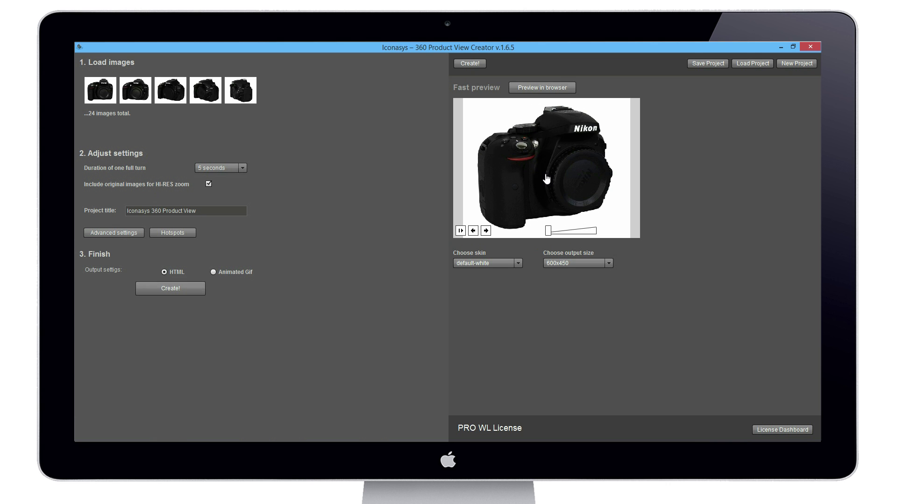
drag(533, 177, 512, 185)
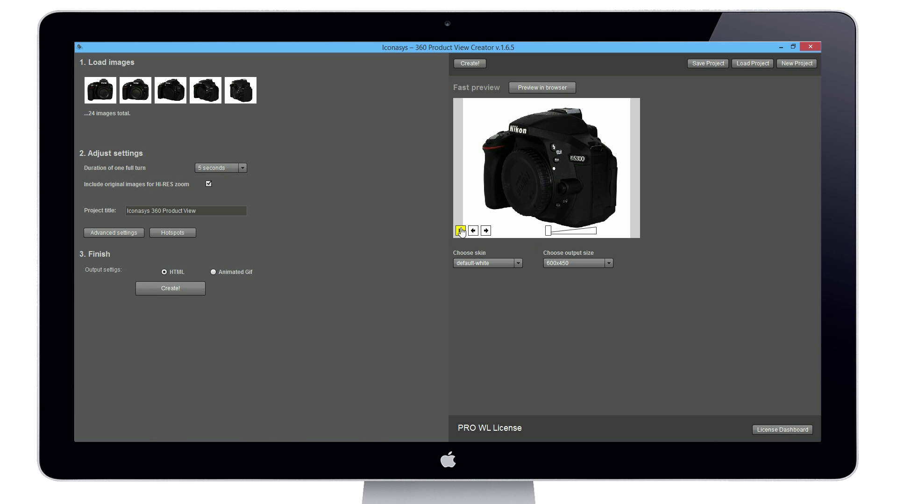
click(460, 230)
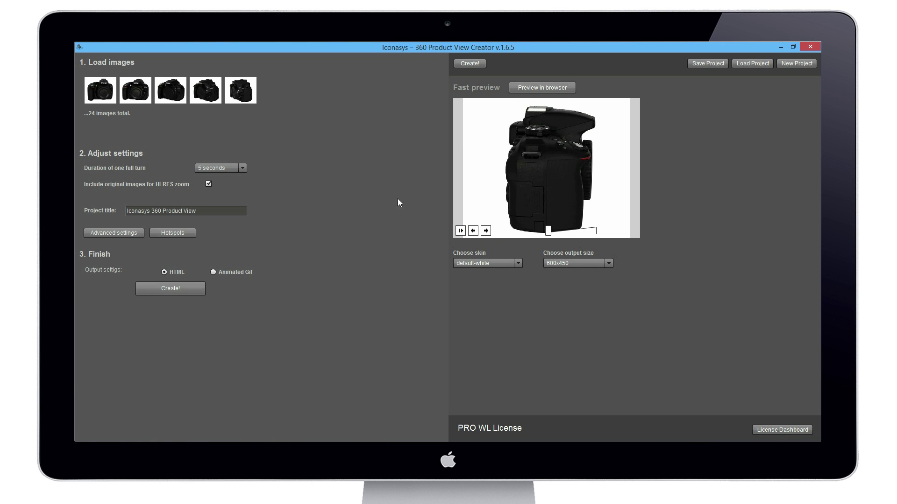
click(241, 169)
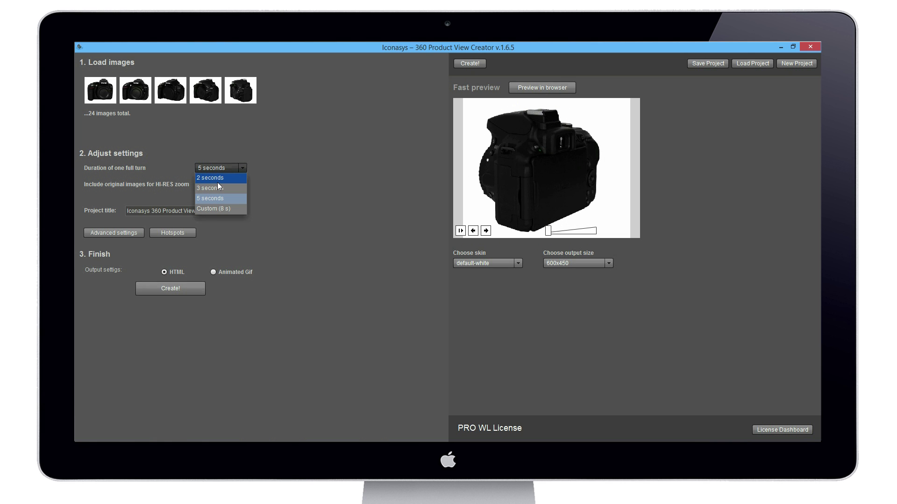
Step: Keep the 5-second full-turn duration and bring up the advanced Player > Control settings
click(290, 176)
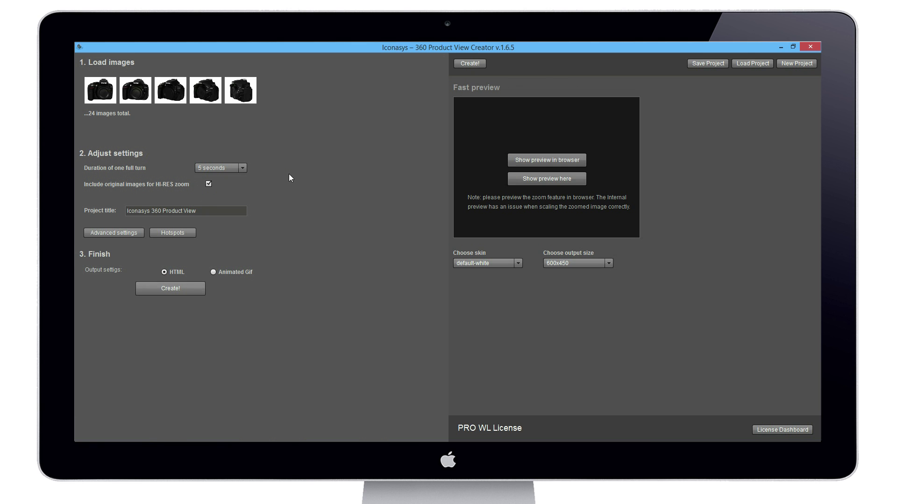
click(131, 231)
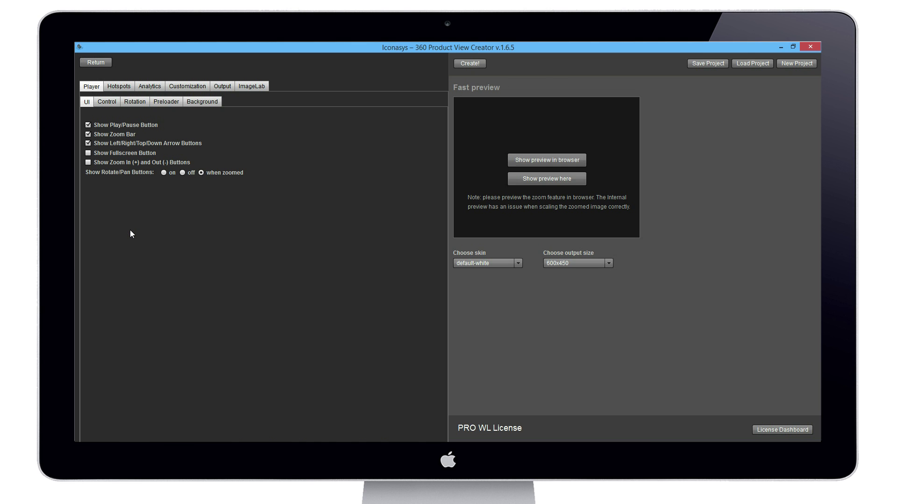
click(548, 178)
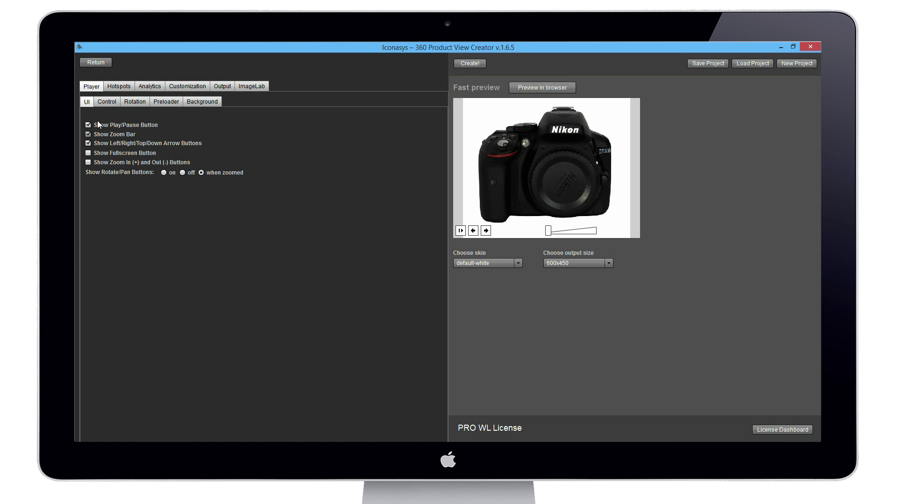
click(111, 103)
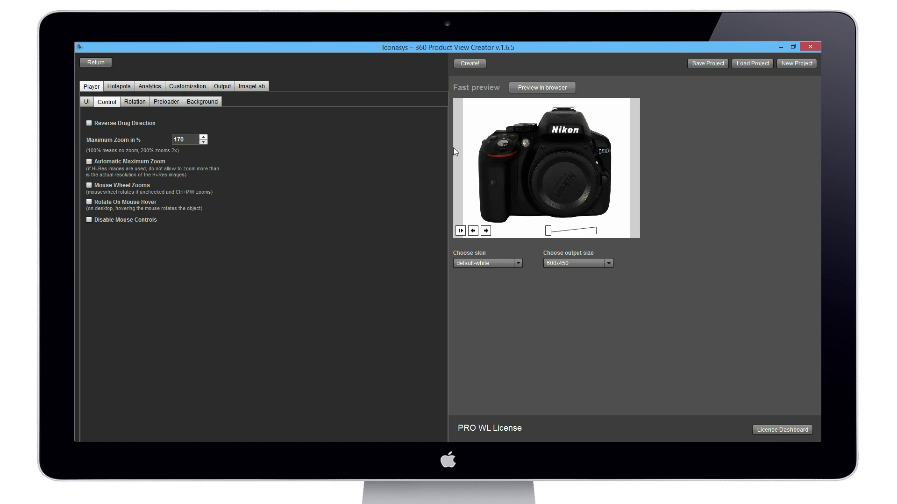
mouse_move(568, 176)
mouse_down()
mouse_move(484, 168)
mouse_move(568, 176)
mouse_up()
Step: Change Maximum Zoom from 170 to 200% and test full zoom in the preview
double_click(190, 140)
text(200)
click(259, 189)
click(551, 178)
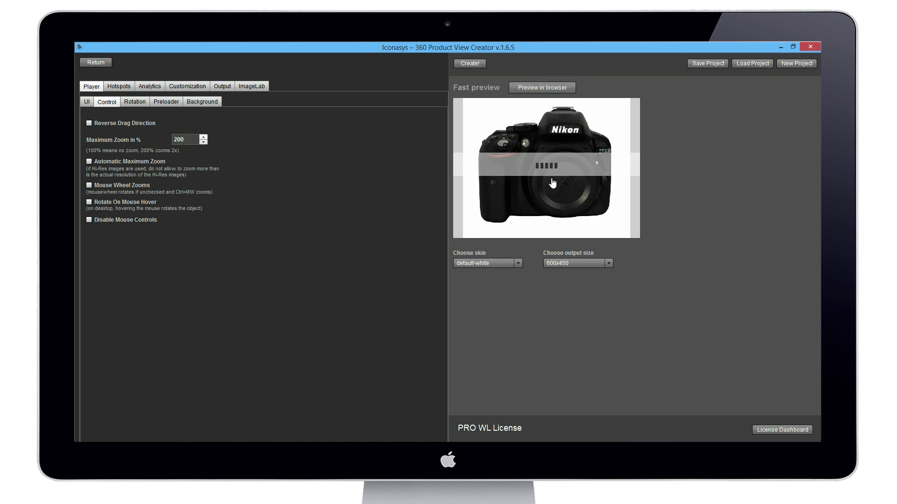
drag(548, 231, 654, 231)
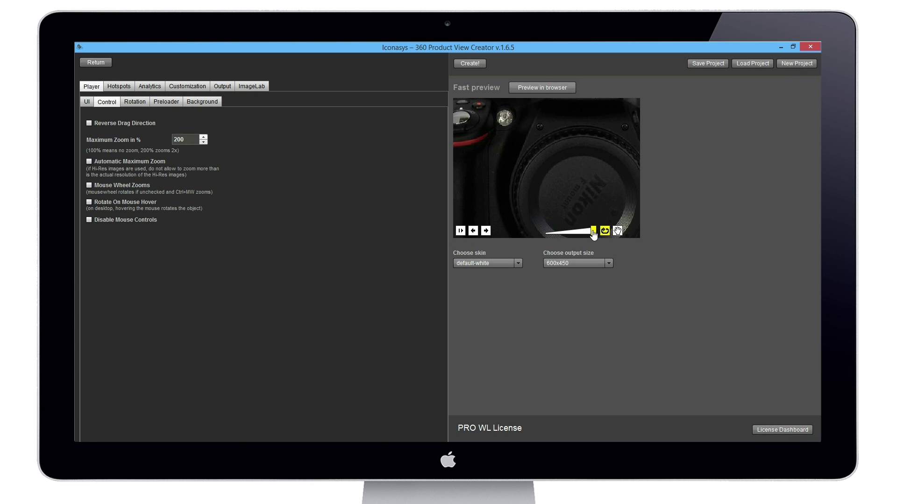
drag(593, 234, 548, 231)
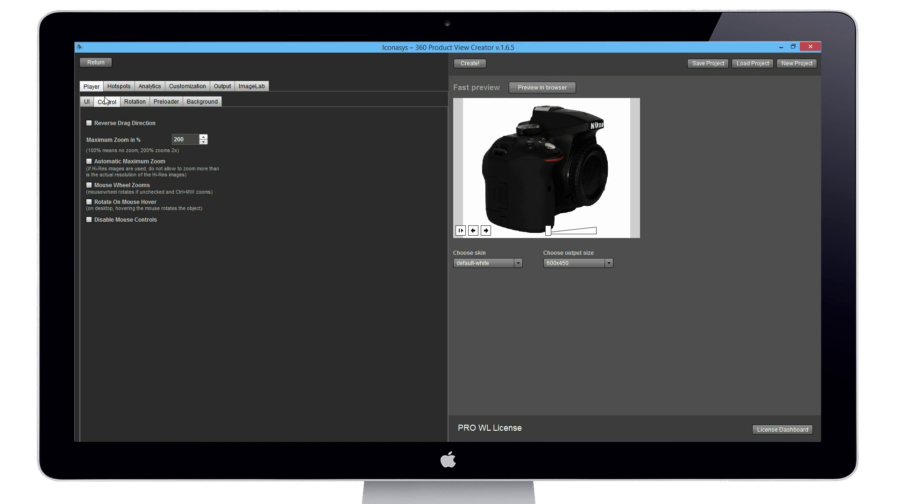
Step: Look over the Rotation and Preloader options, then switch to the Hotspot Editor
click(135, 103)
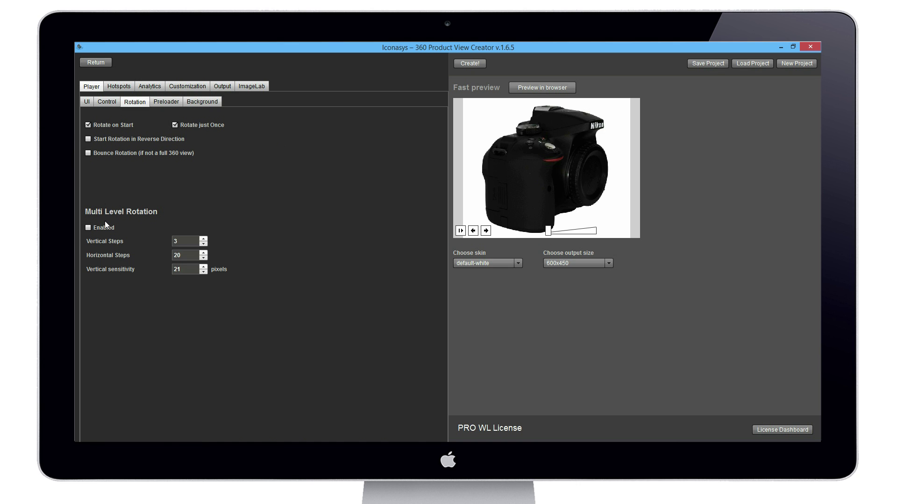
click(172, 104)
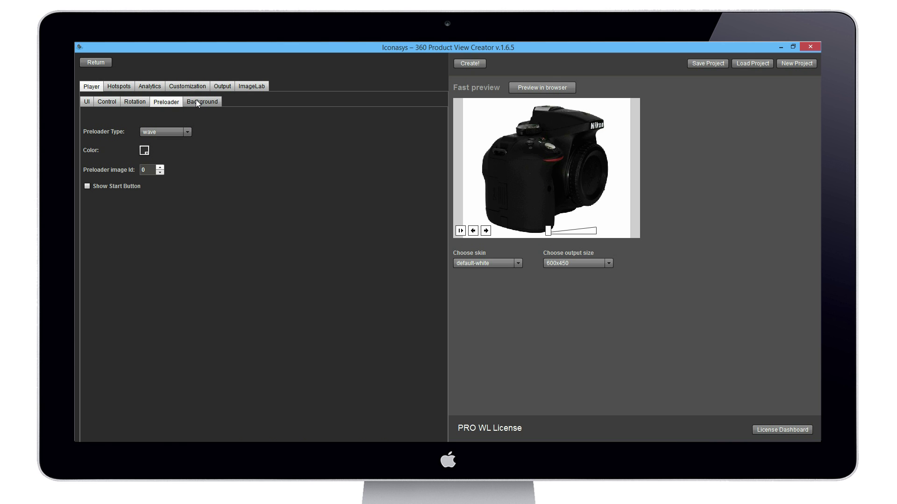
click(122, 88)
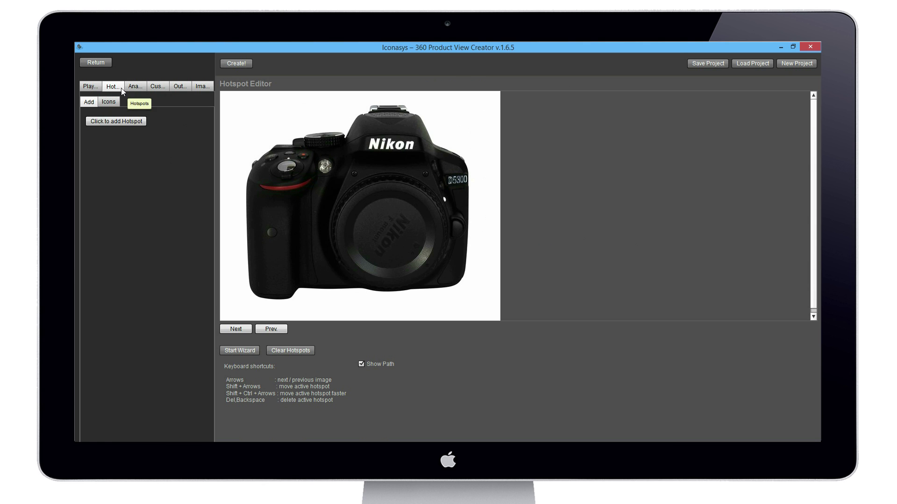
Step: Begin a new hotspot to bring up the hotspot-type chooser
click(134, 122)
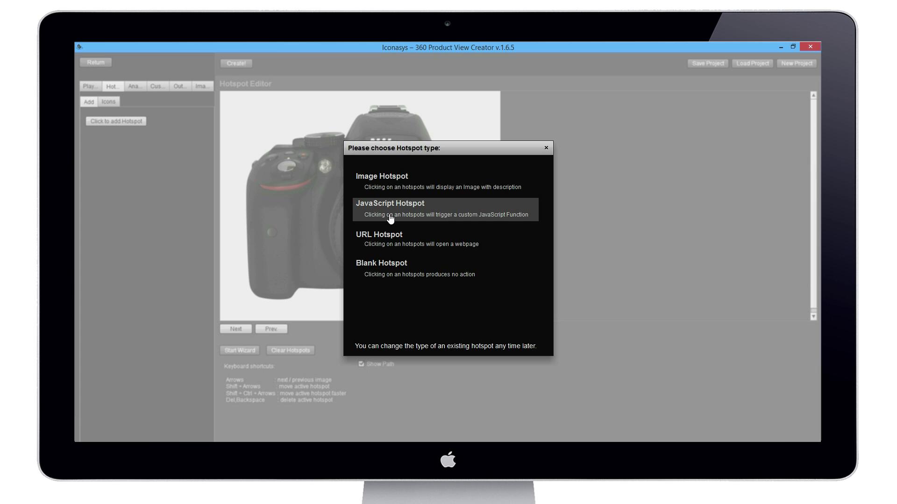
Step: Make an image hotspot titled 'Bottom View' and reuse that text as its caption title
click(396, 187)
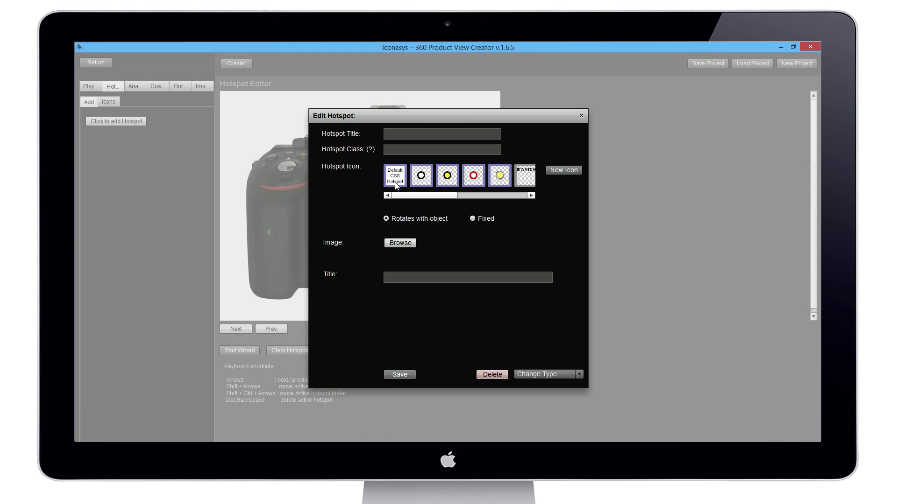
click(409, 133)
text(Bi)
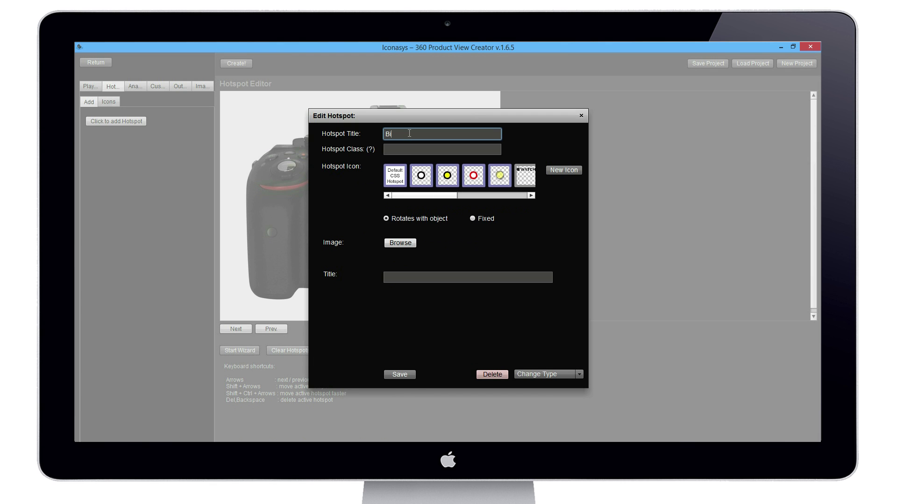
text(ottom View)
drag(423, 134, 385, 134)
key(ctrl+c)
click(401, 277)
key(ctrl+v)
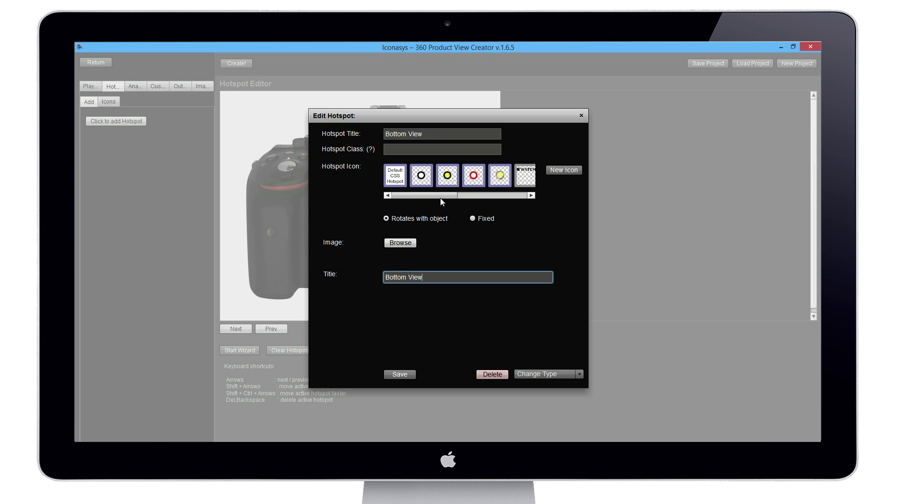
drag(440, 196, 475, 192)
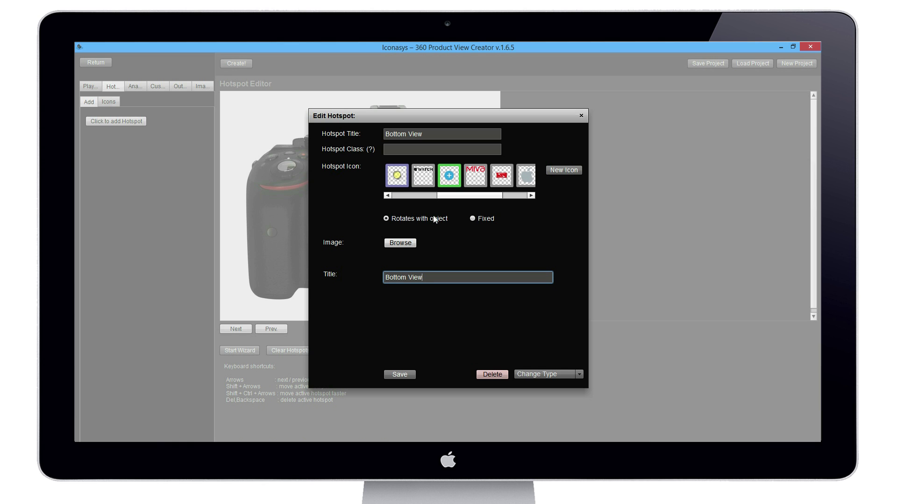
Step: Attach Desktop > Nikon D5300 > AdditionalViews > Bottom-View.jpg and save the hotspot
click(402, 243)
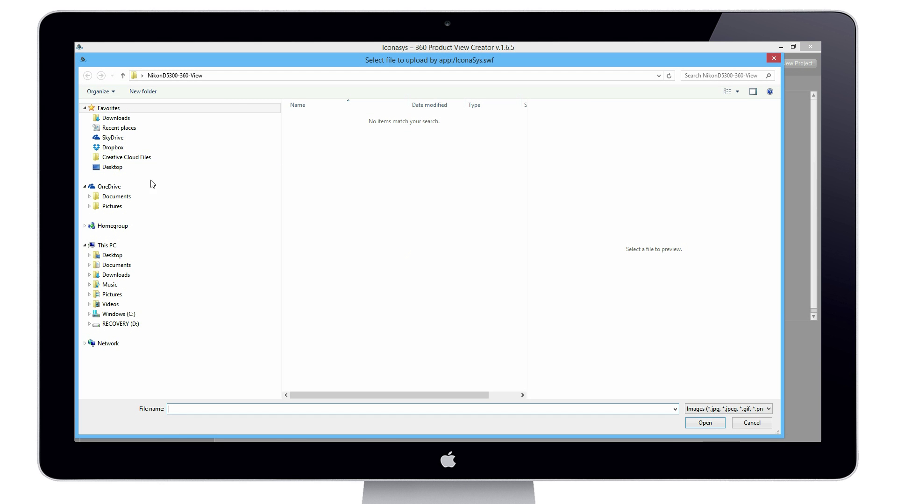
click(112, 255)
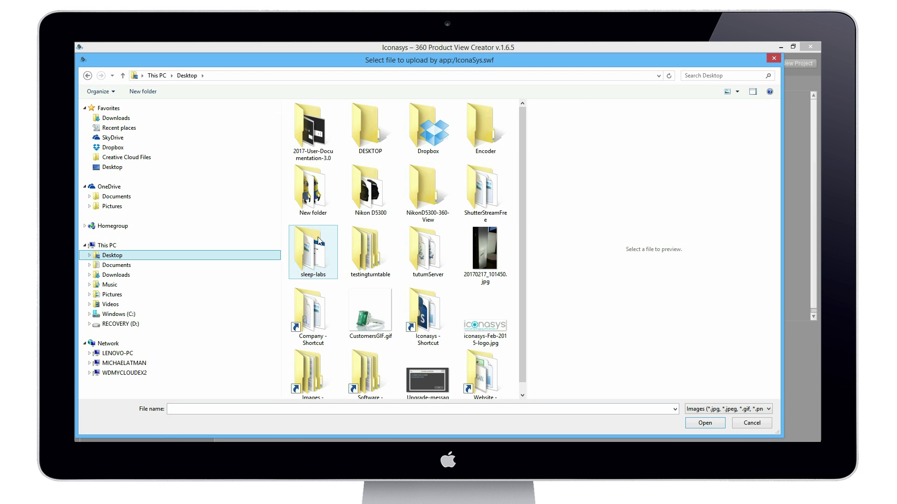
double_click(363, 191)
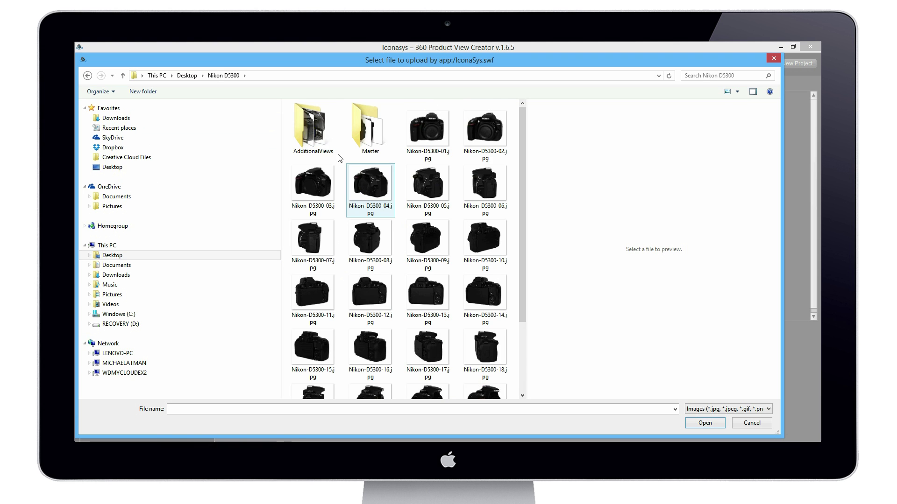
double_click(322, 140)
click(302, 127)
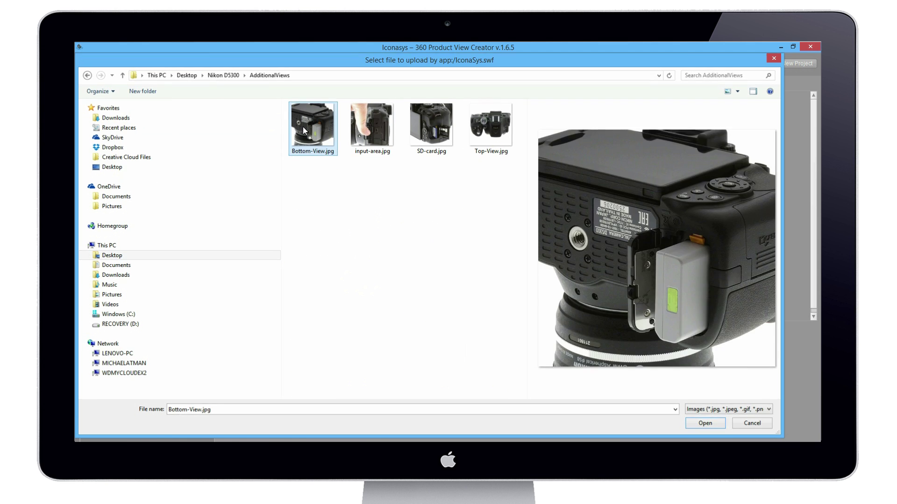
double_click(302, 127)
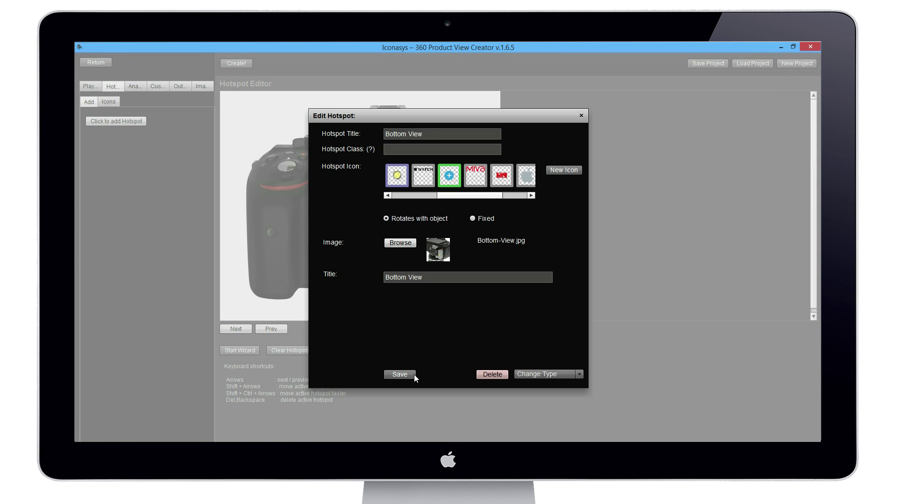
click(399, 374)
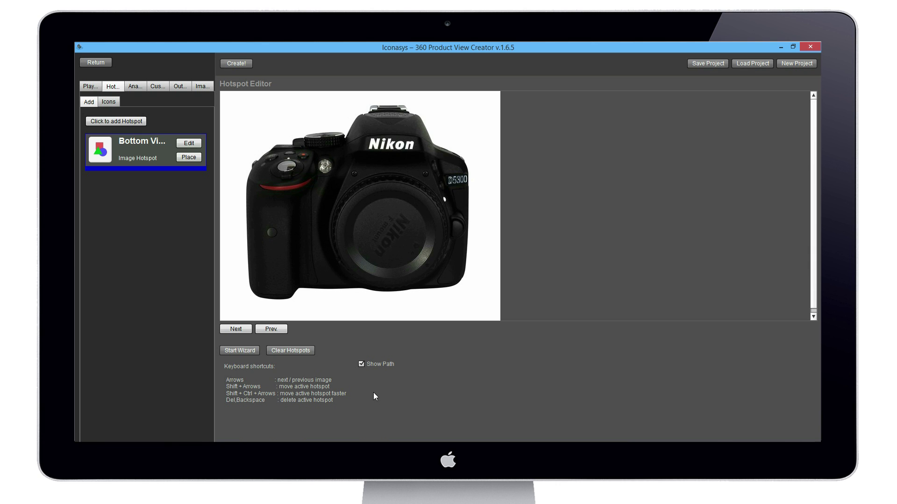
Step: Place the Bottom View hotspot at the bottom of the camera lens on the front frame
click(187, 159)
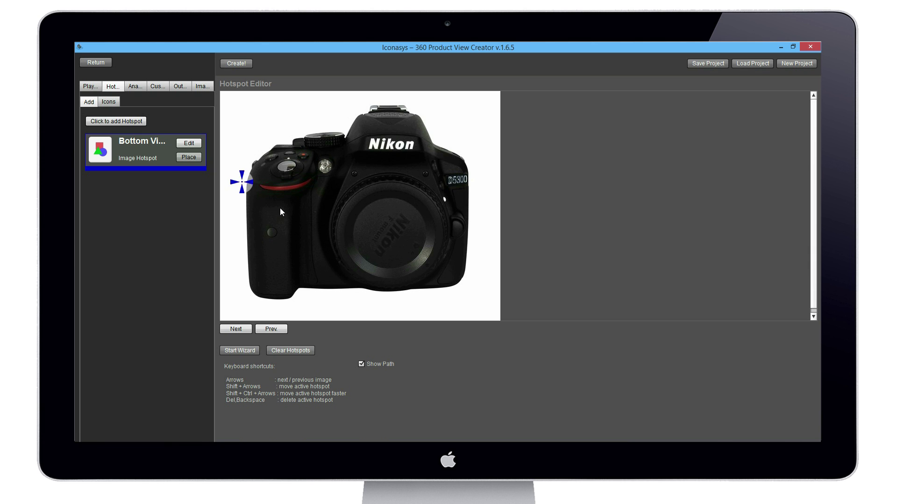
click(372, 288)
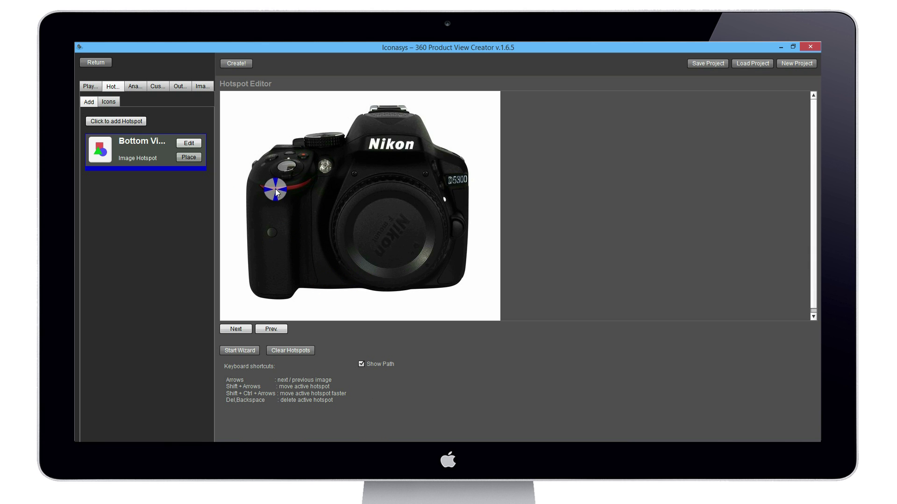
click(188, 157)
click(323, 283)
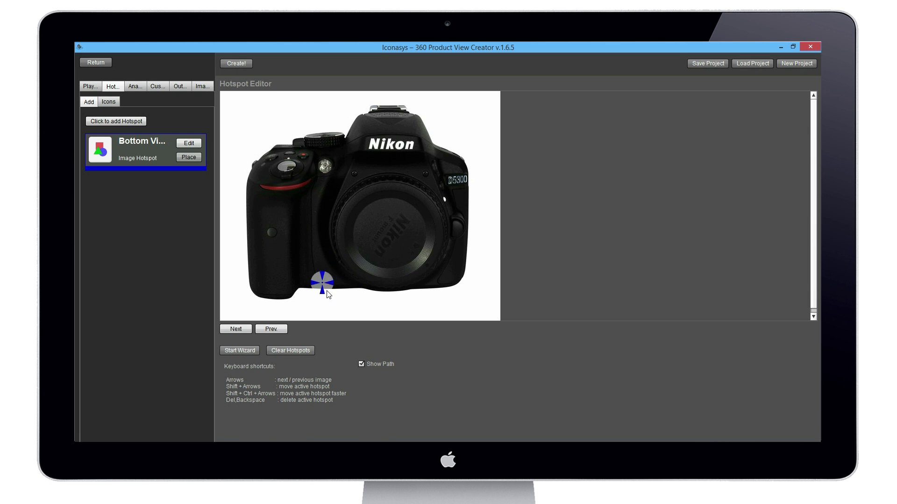
click(376, 299)
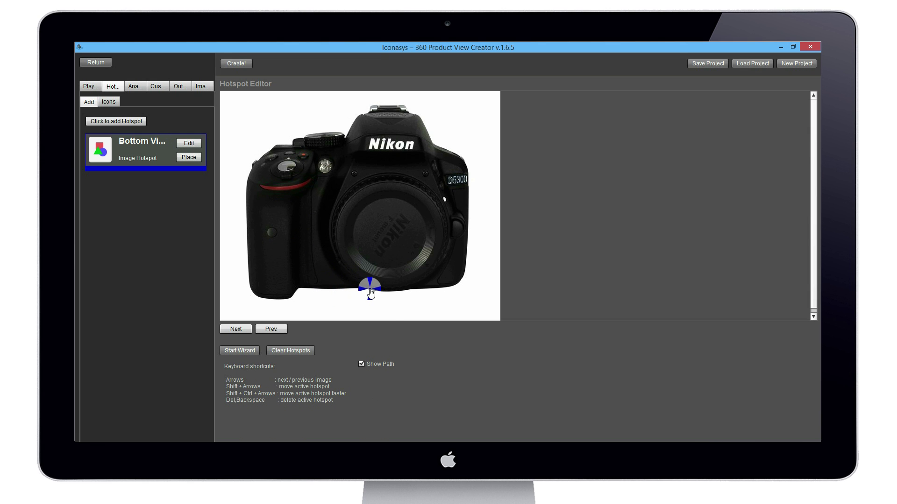
Step: Pin the hotspot on the camera's lower edge in the next two rotation frames
click(242, 329)
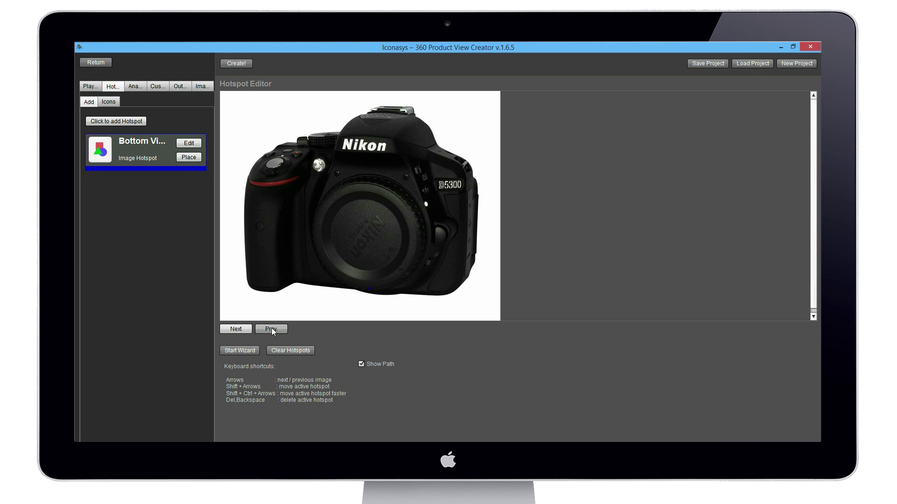
click(271, 327)
click(267, 329)
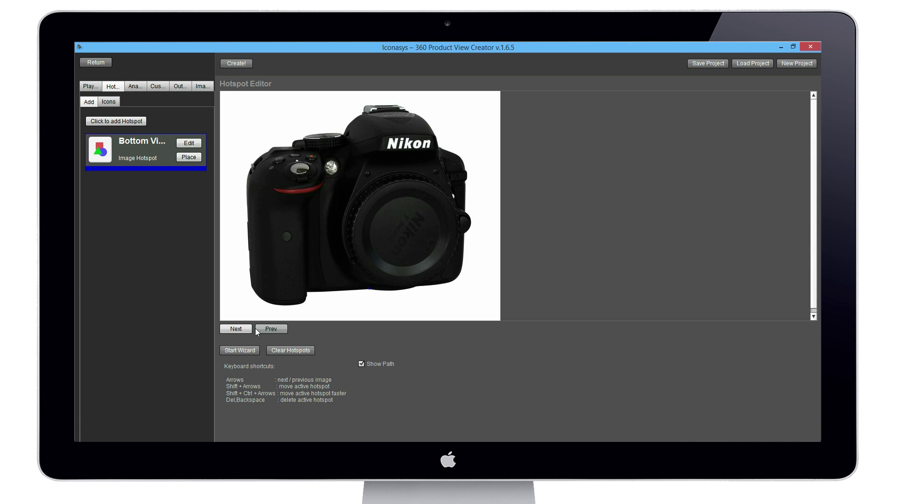
click(242, 330)
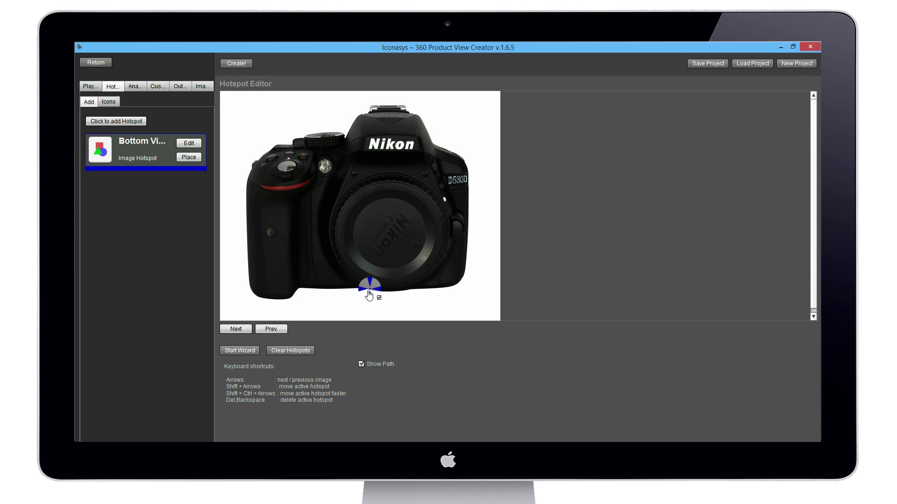
click(242, 329)
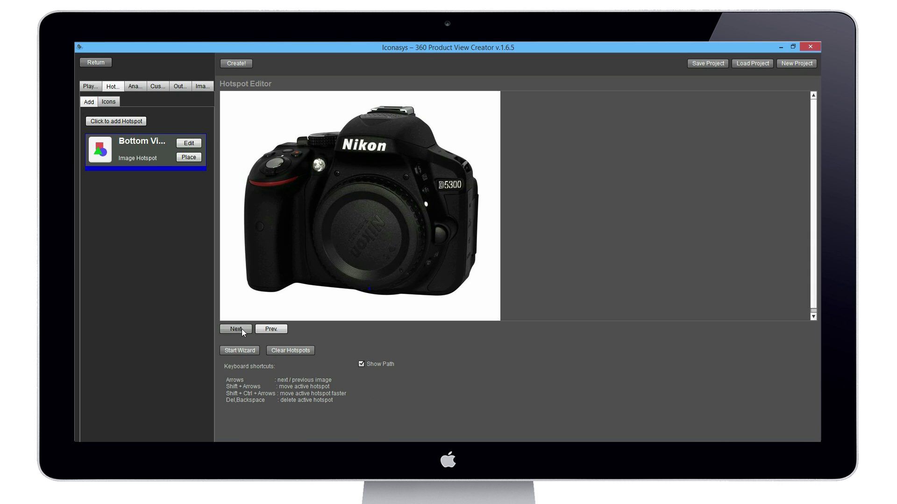
click(183, 158)
click(348, 289)
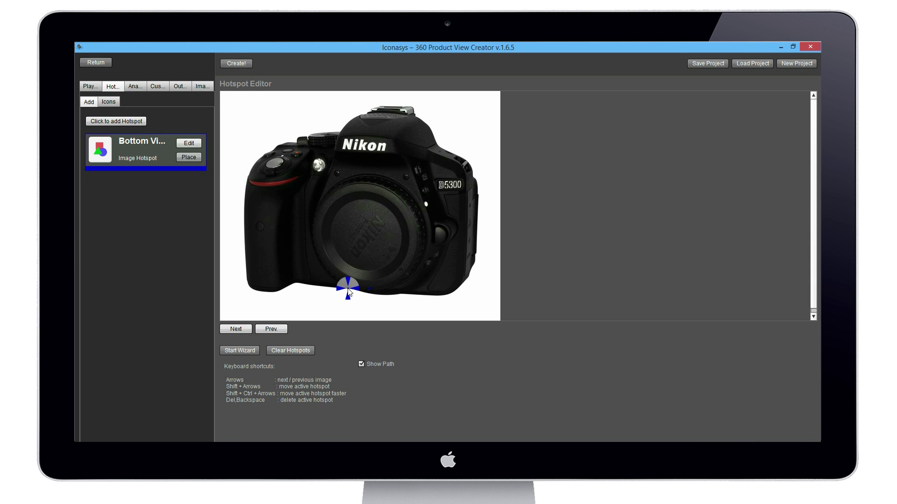
click(233, 330)
click(188, 158)
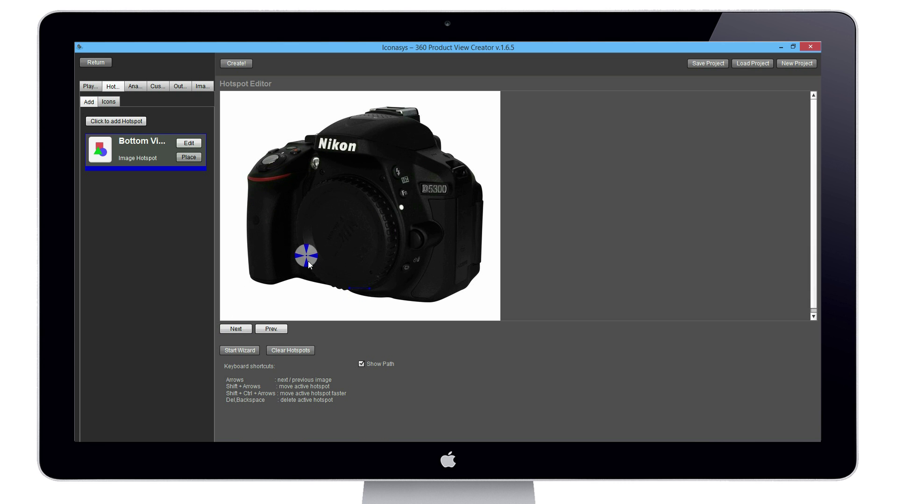
click(333, 287)
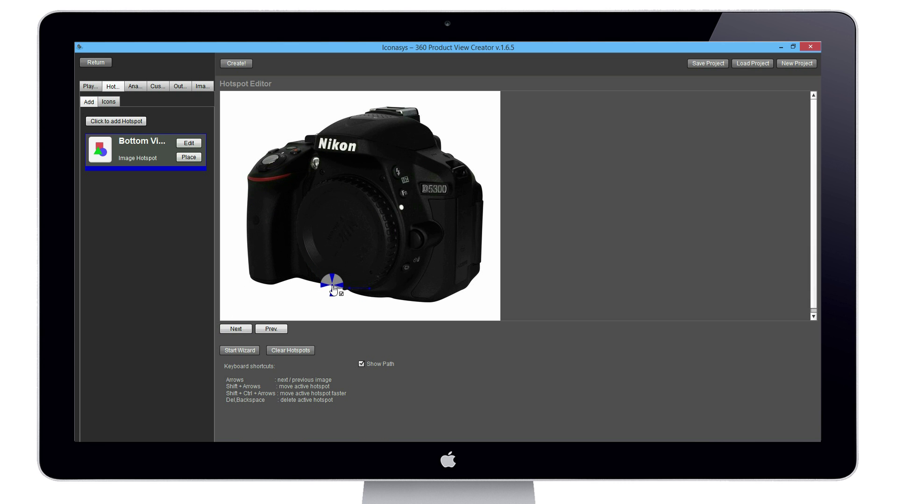
Step: Go back three frames to move the hotspot onto the lower edge, then advance through later frames
click(282, 329)
click(282, 330)
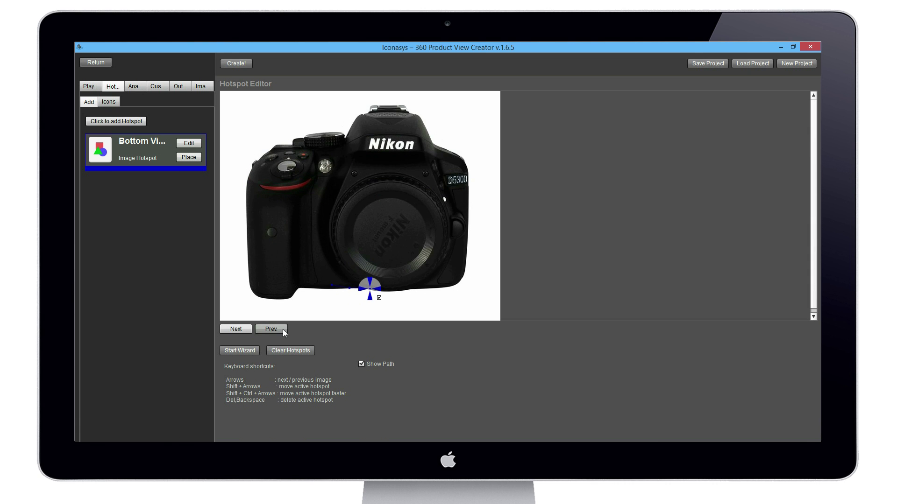
click(282, 329)
click(380, 286)
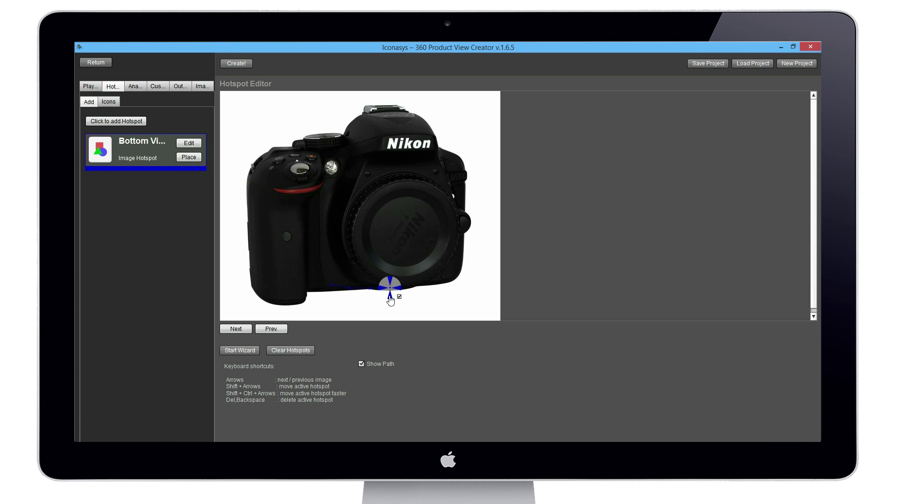
click(264, 330)
click(240, 327)
click(237, 328)
click(236, 329)
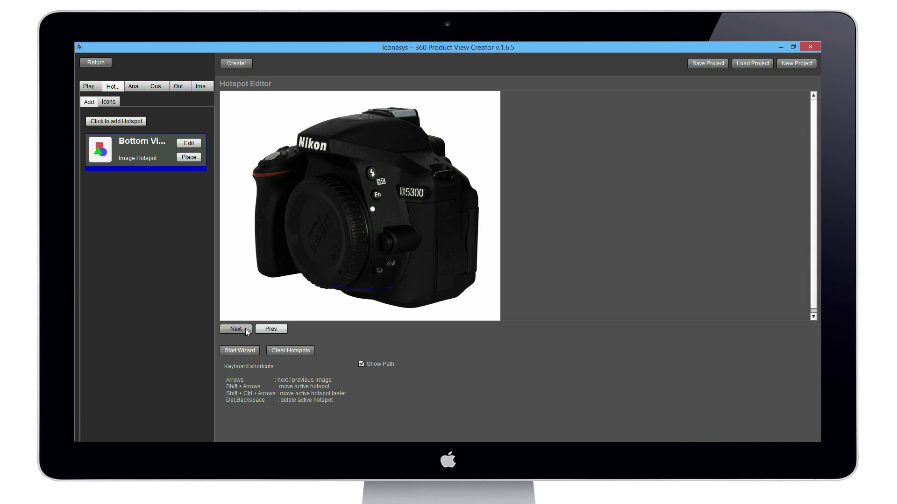
click(245, 329)
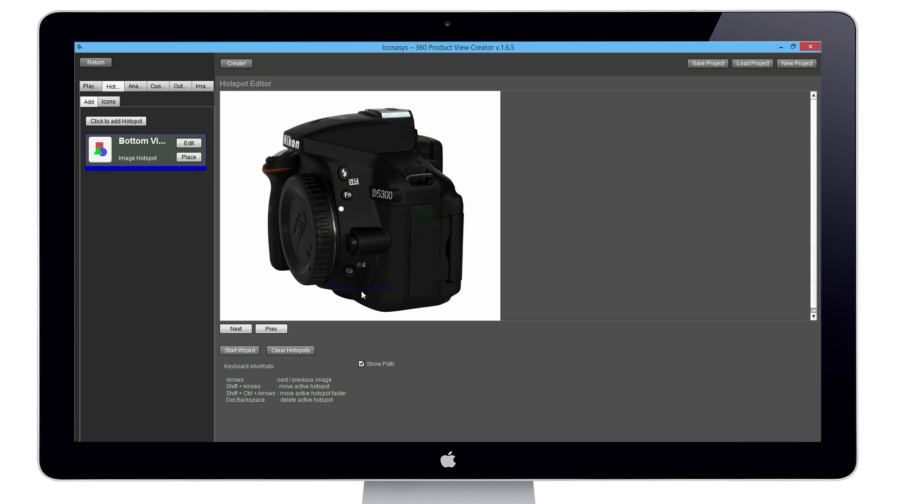
Step: Create a URL hotspot and paste the Nikon D5300 product page address from Firefox into Url
click(129, 122)
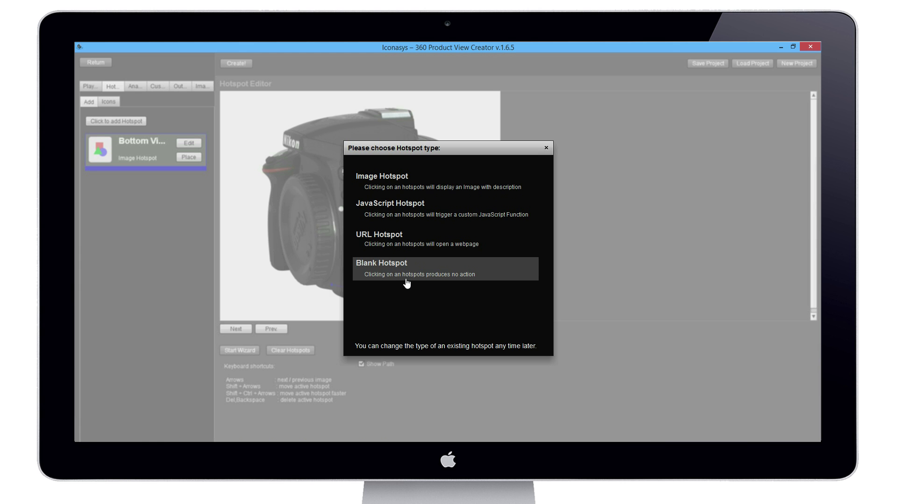
click(397, 238)
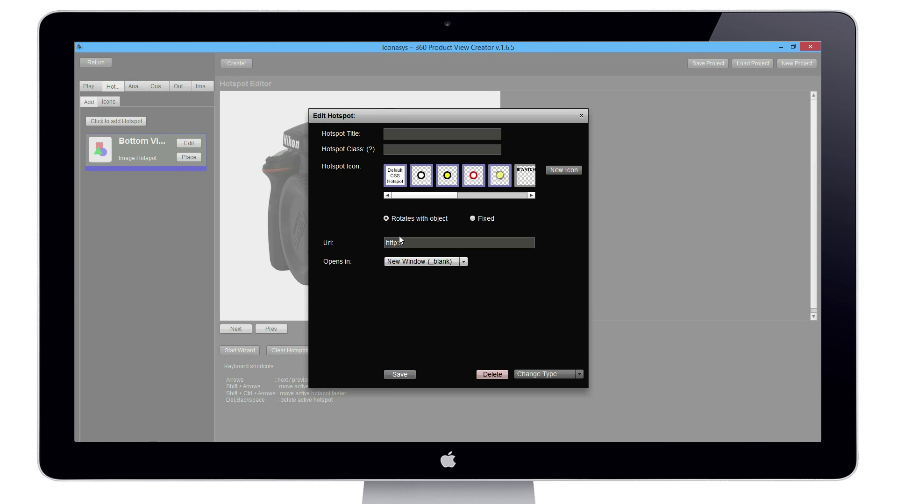
click(220, 441)
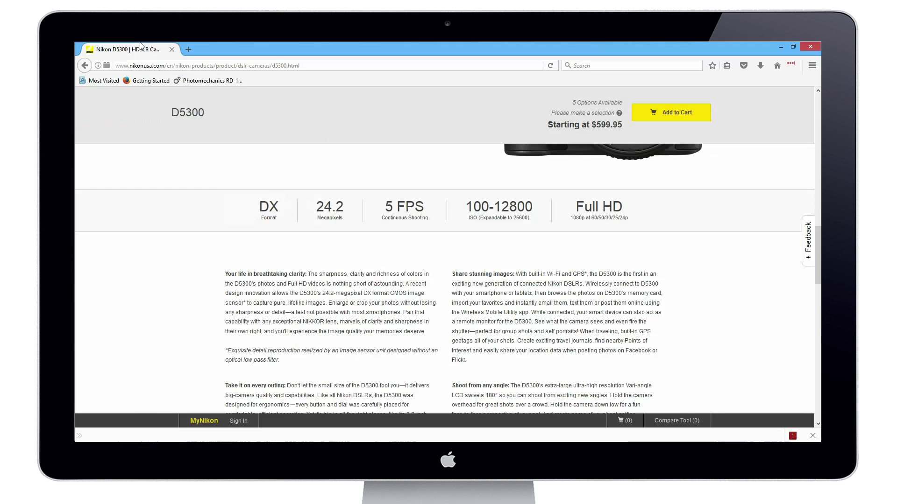
click(154, 65)
key(ctrl+c)
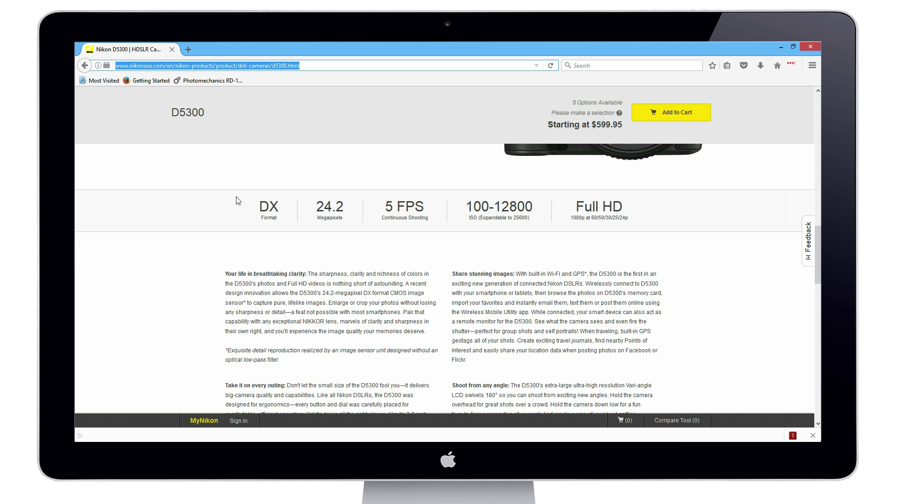
click(206, 280)
scroll(208, 282, up, 6)
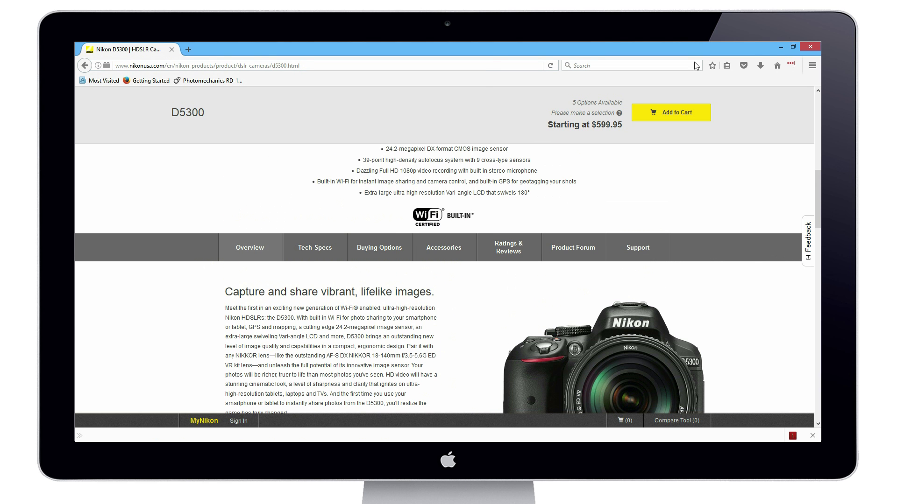
click(780, 47)
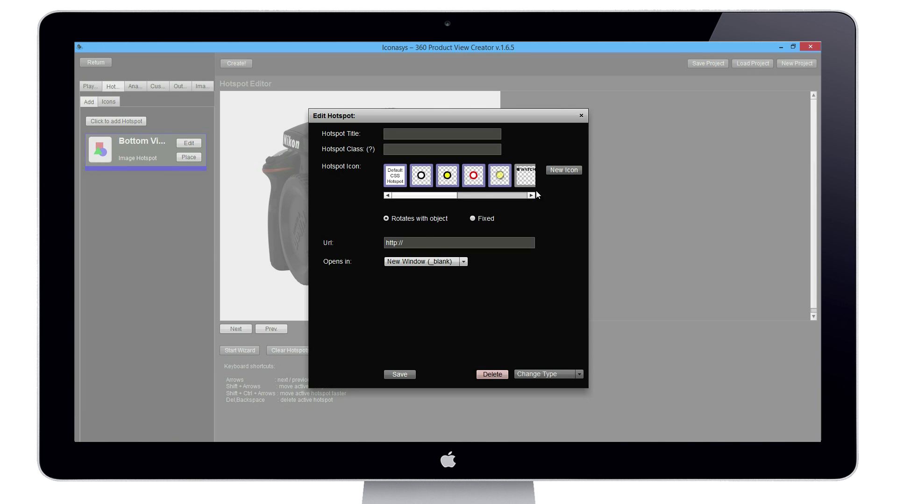
click(422, 241)
key(ctrl+v)
Step: Title the URL hotspot 'Click for additonal info' and save it
click(418, 134)
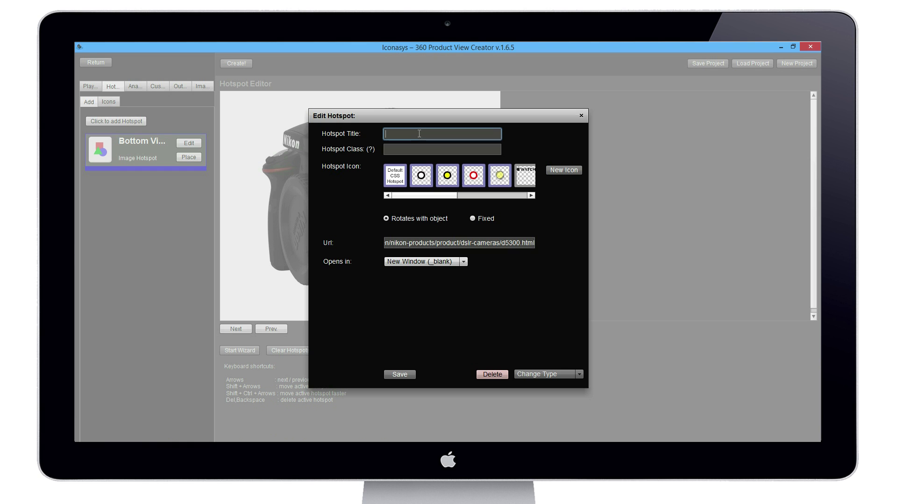
text(Click for additonal info)
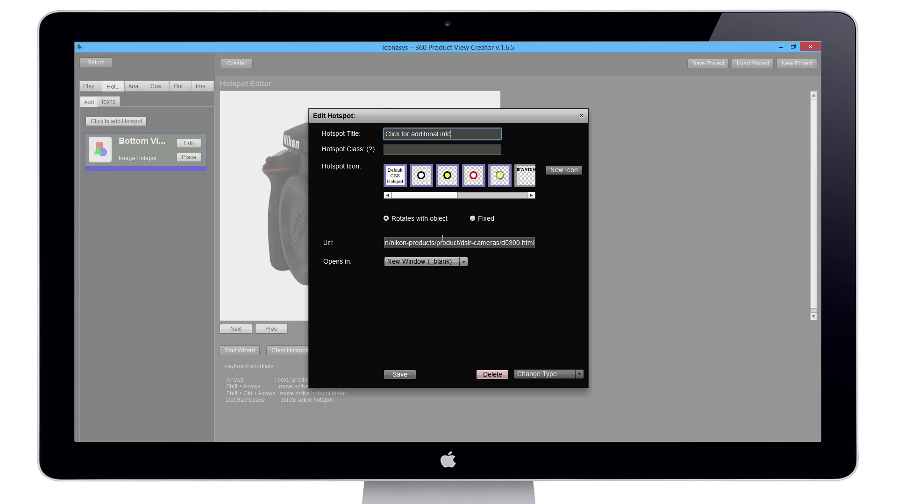
click(407, 373)
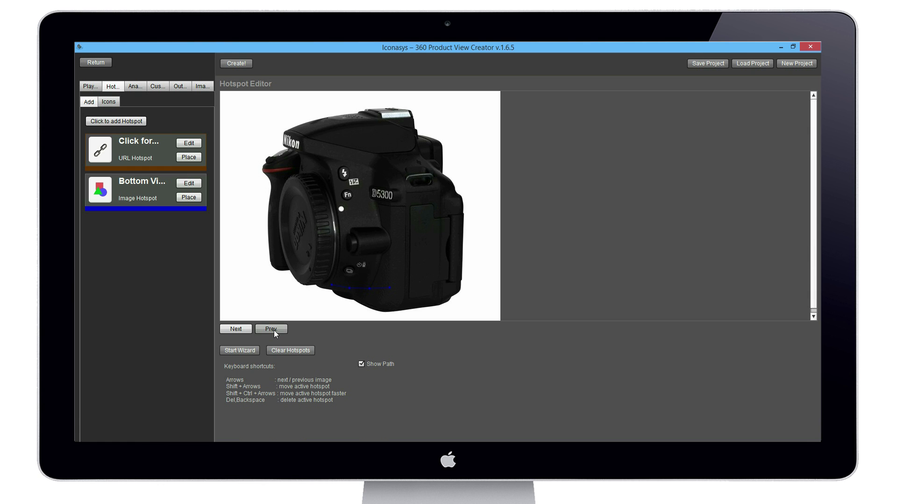
Step: Step the camera back to its straight-on front view and pick up the URL hotspot
click(274, 329)
click(274, 330)
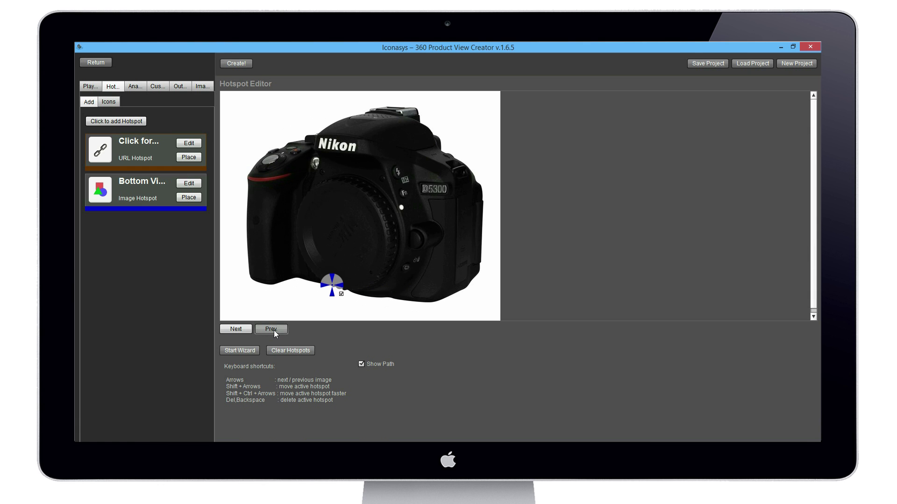
click(274, 330)
click(274, 330)
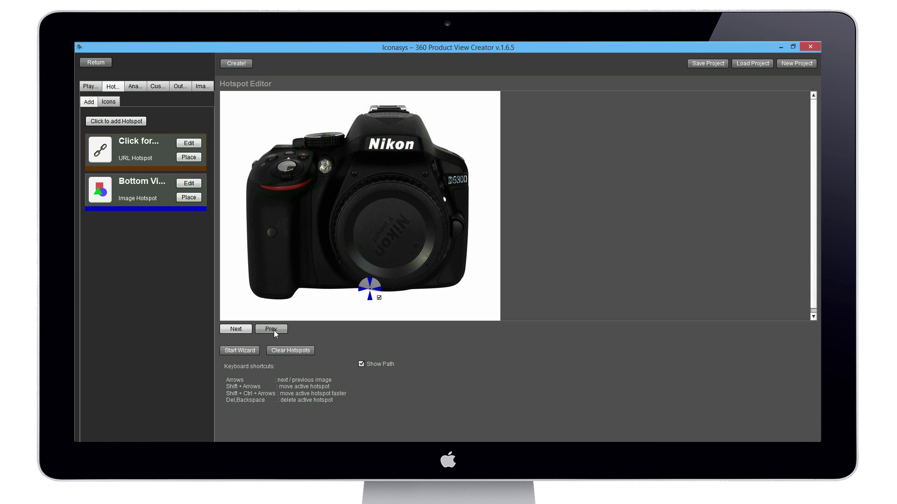
click(274, 329)
click(242, 326)
click(188, 157)
Step: Start the hotspot path wizard, rotate two frames forward, then cancel it
click(240, 351)
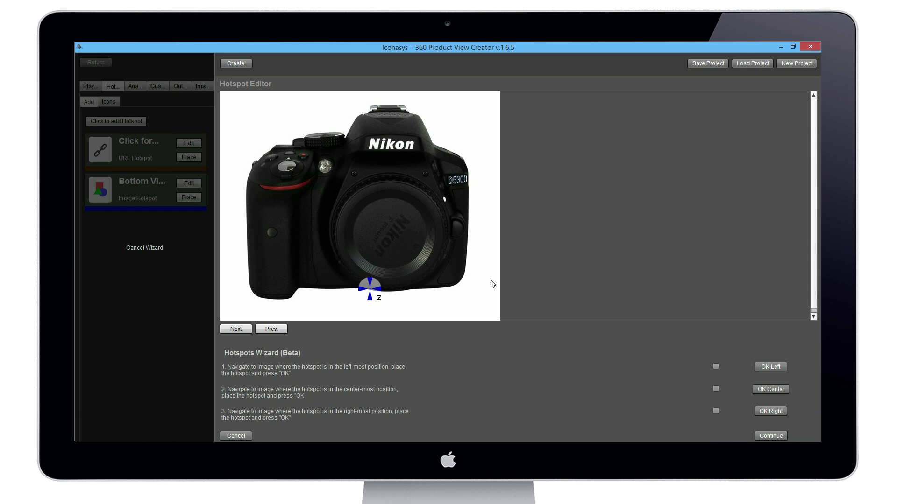
click(239, 329)
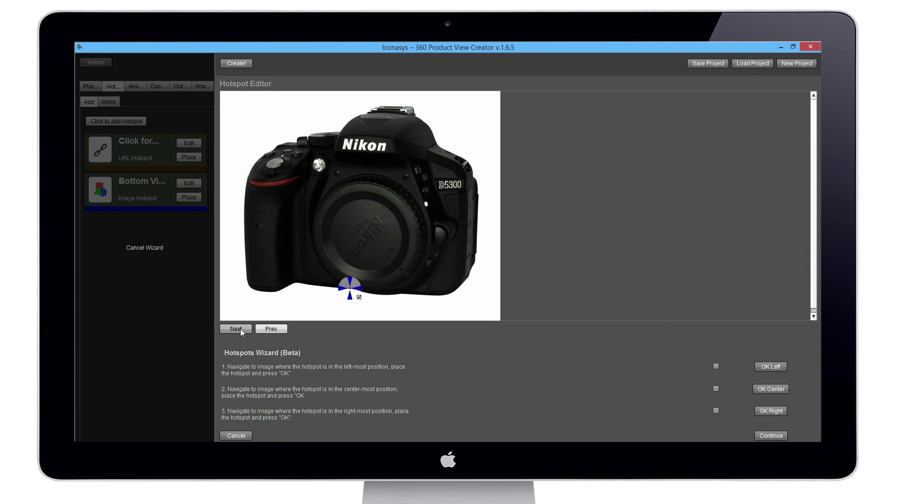
click(239, 329)
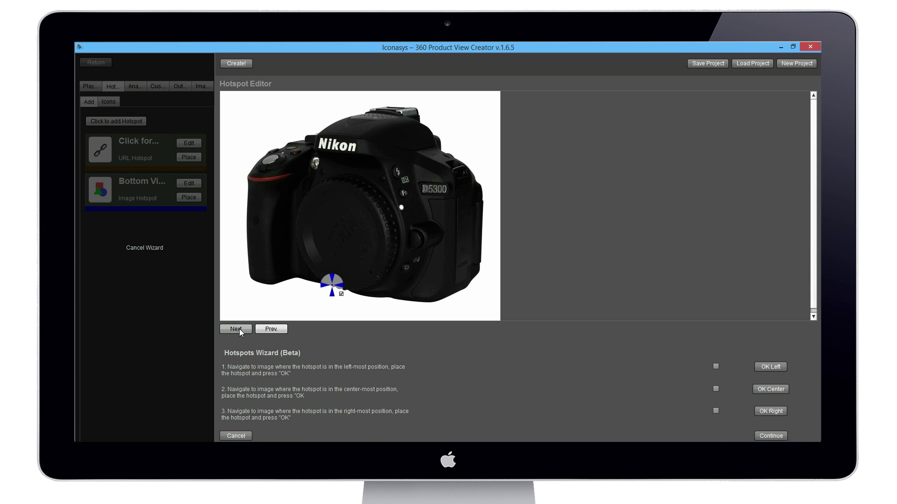
click(236, 436)
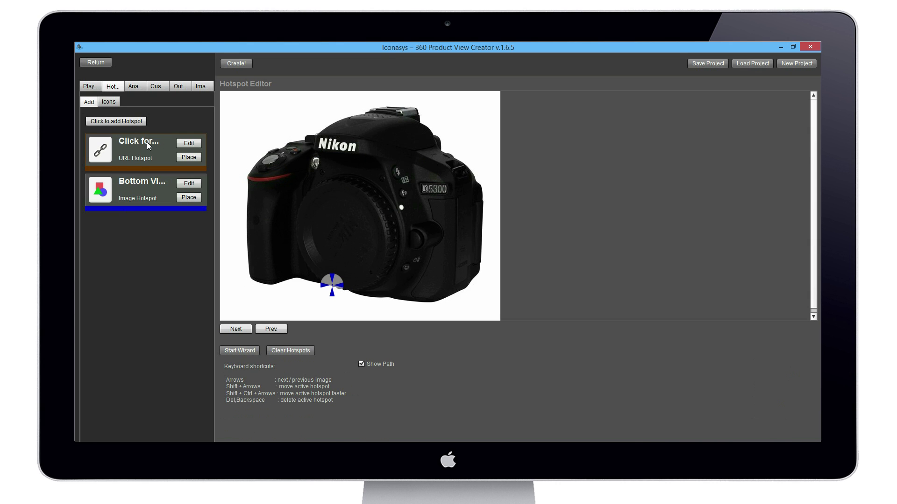
Step: Drop the URL hotspot on the camera body and confirm its center-most position
click(188, 157)
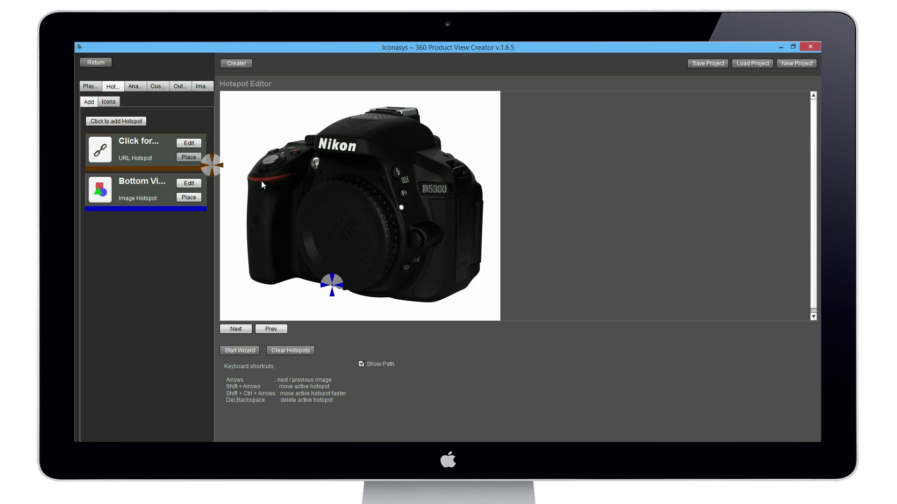
click(357, 210)
click(250, 352)
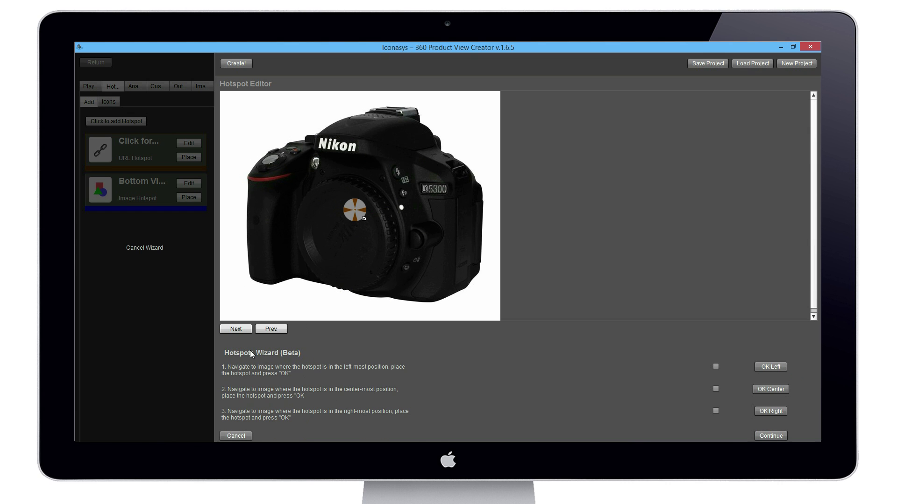
click(275, 330)
click(274, 330)
mouse_move(358, 215)
mouse_down()
mouse_move(390, 213)
mouse_move(380, 214)
mouse_up()
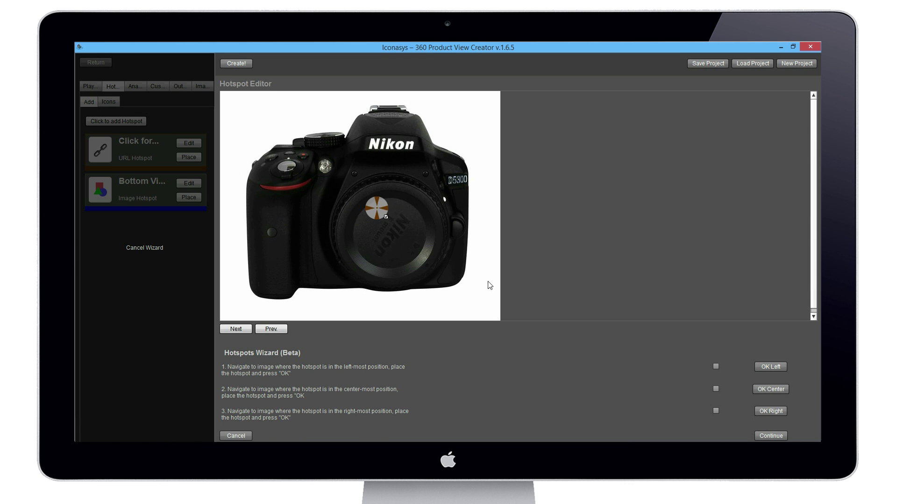
click(756, 391)
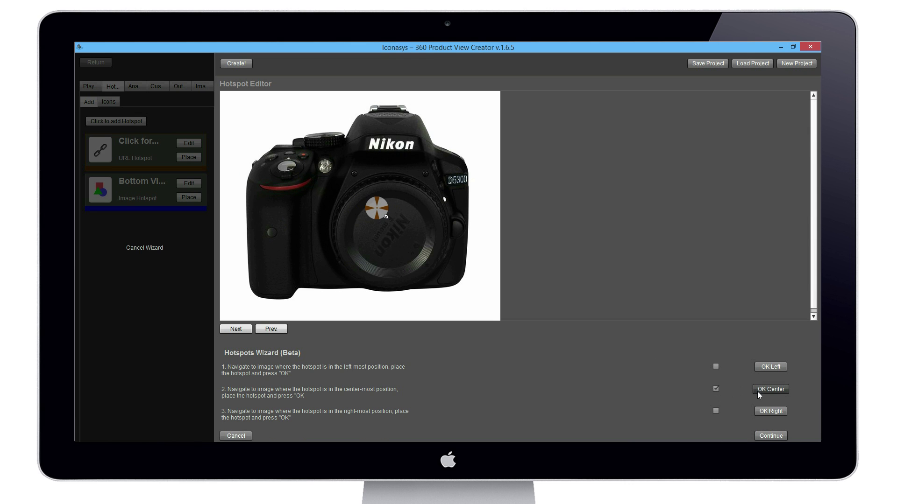
Step: Rotate to the camera's left side and move the hotspot onto the lens mount edge
click(243, 330)
click(242, 330)
click(243, 330)
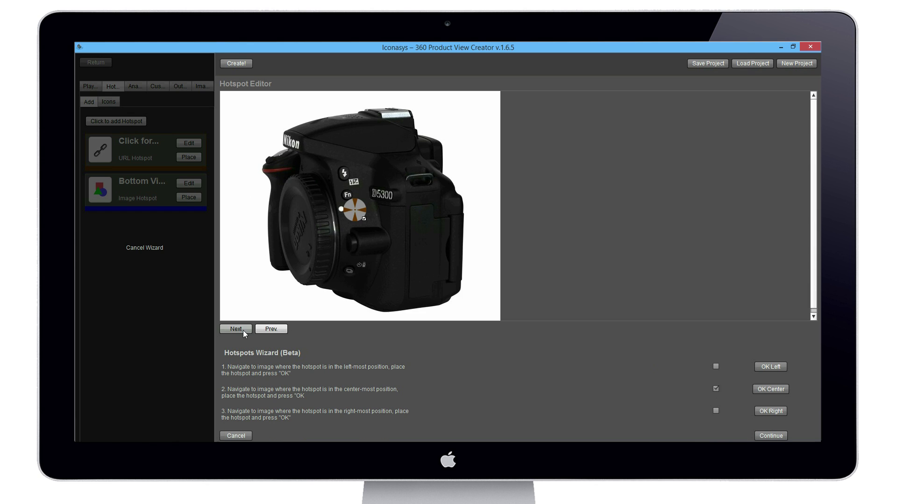
click(243, 328)
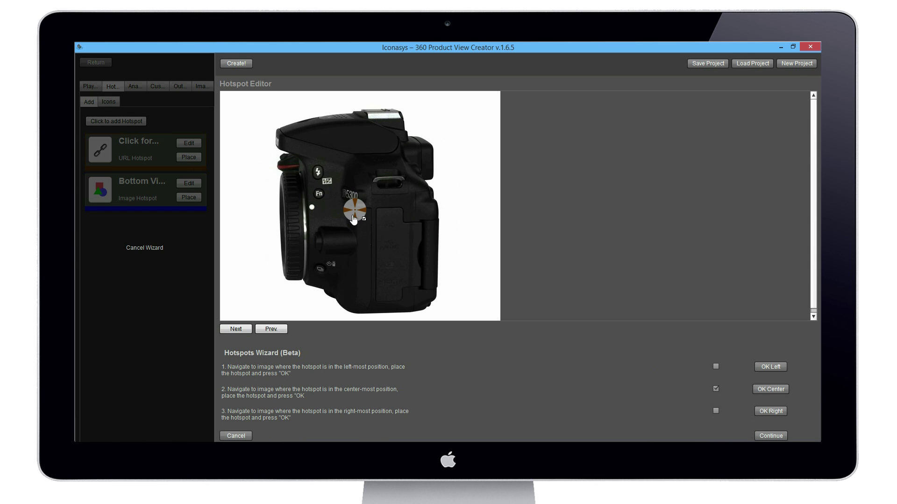
drag(355, 215, 290, 211)
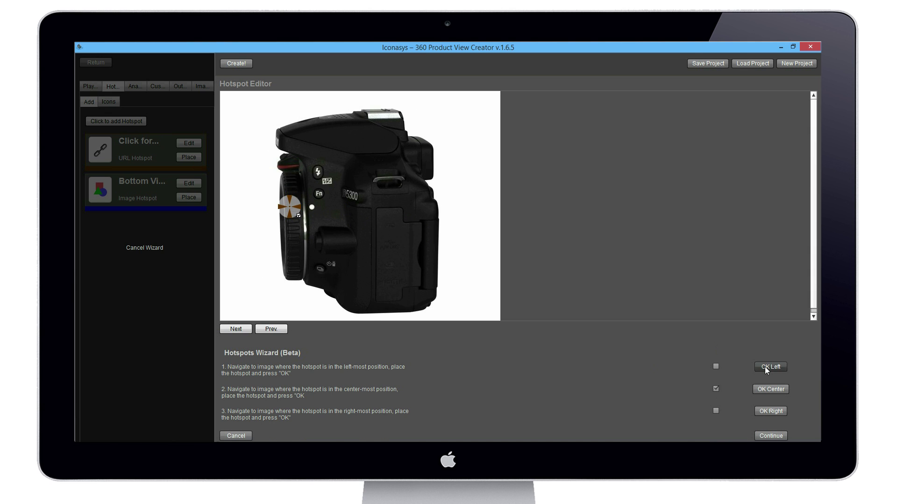
Step: Rotate to the camera's right side and drag the hotspot to the right edge near the grip
click(268, 328)
click(271, 328)
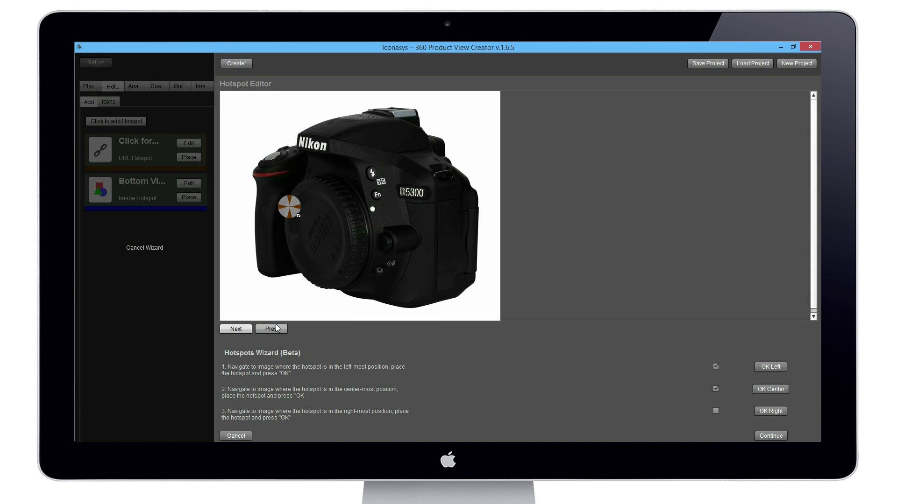
click(273, 328)
click(275, 328)
click(275, 328)
click(276, 327)
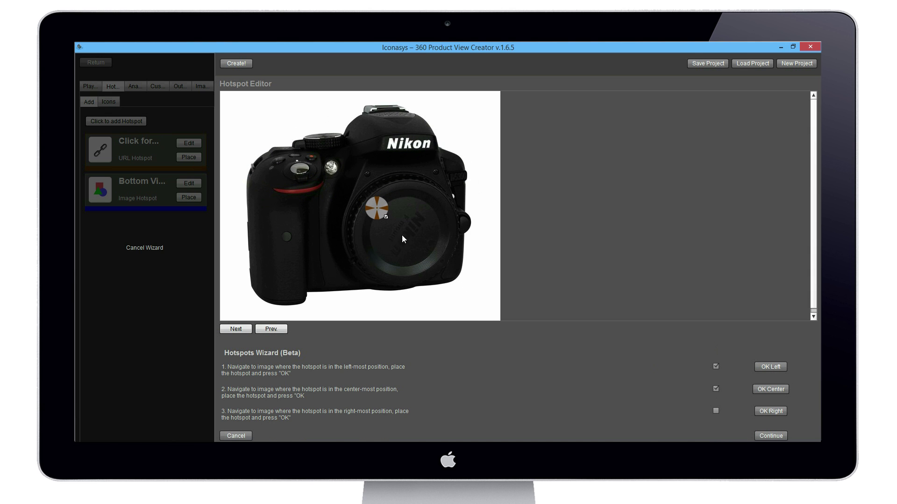
click(283, 329)
click(283, 329)
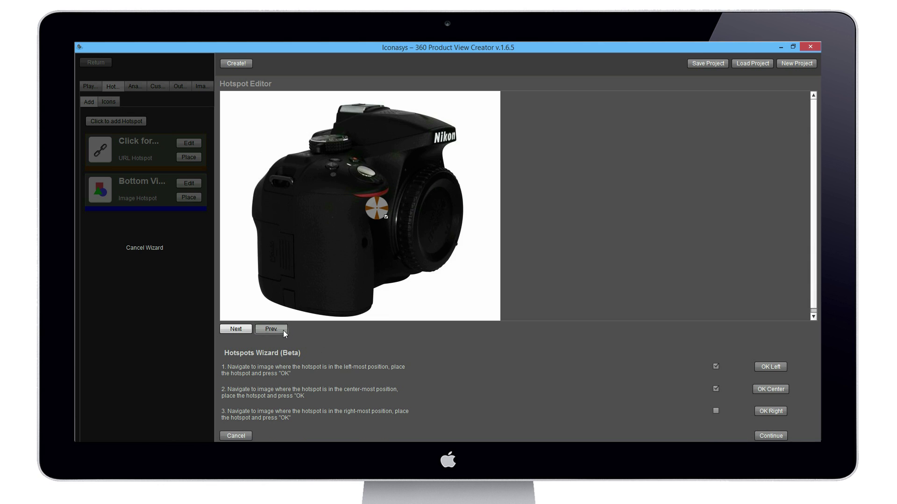
click(283, 329)
click(283, 329)
drag(381, 221, 429, 213)
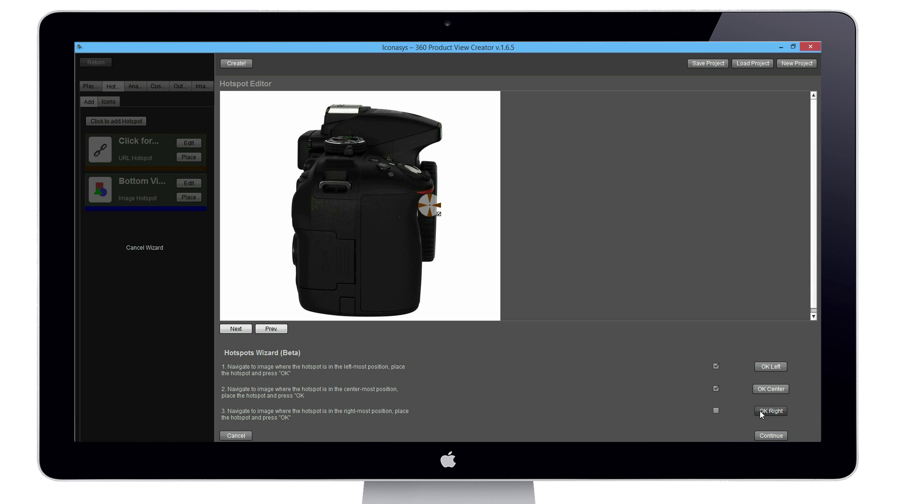
Step: Continue to the ellipse path adjustment and finish the Hotspots Wizard
click(759, 435)
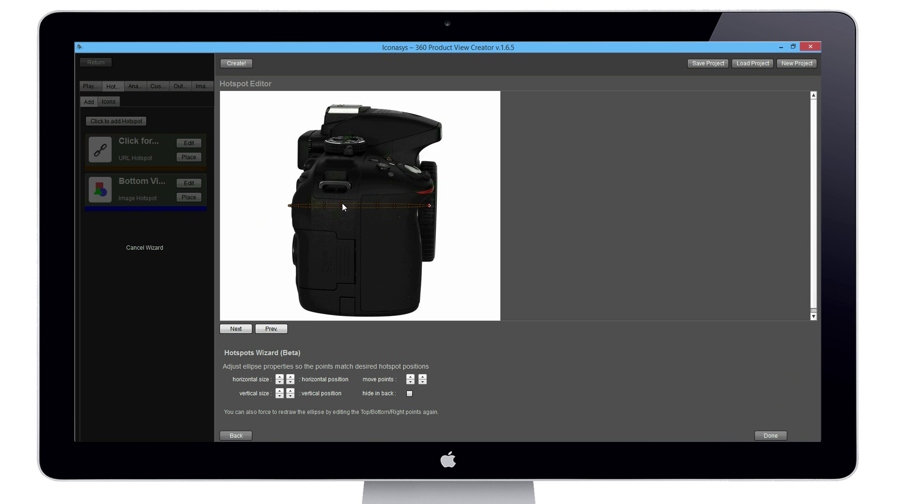
click(762, 434)
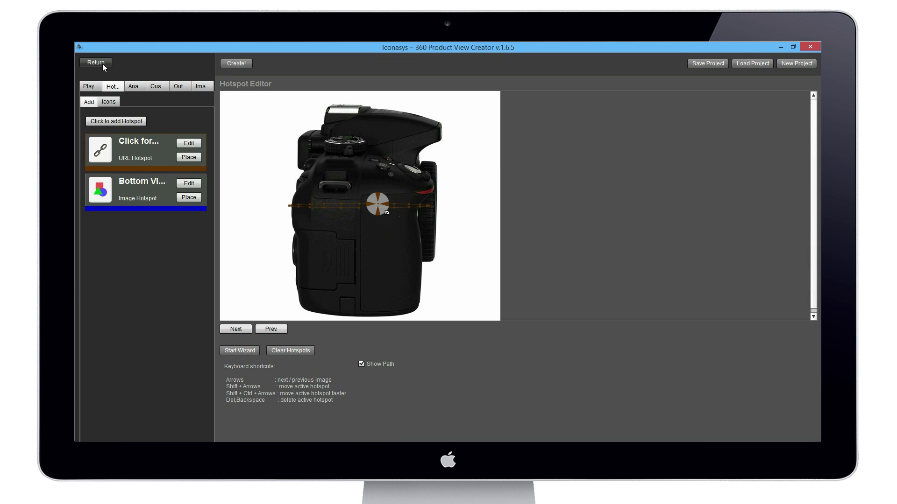
Step: Export the HTML 360 view into the NikonD5300-360-View folder and browse the output folder
click(102, 64)
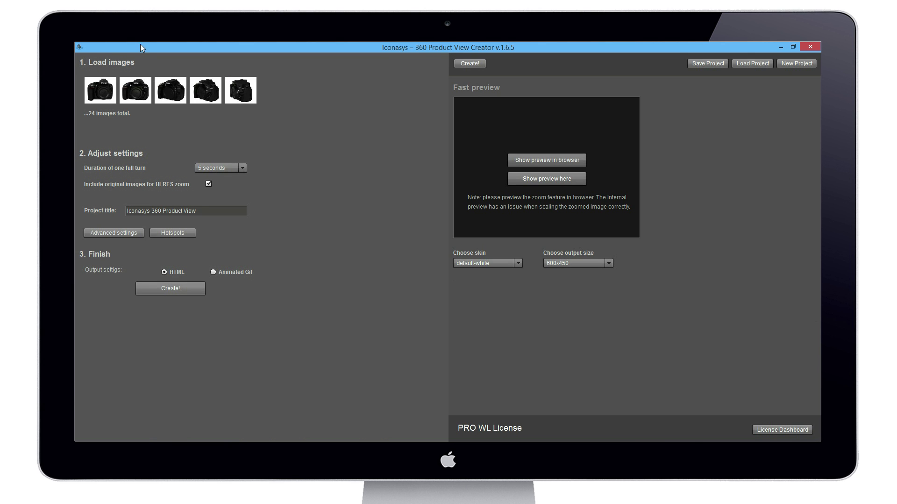
click(166, 290)
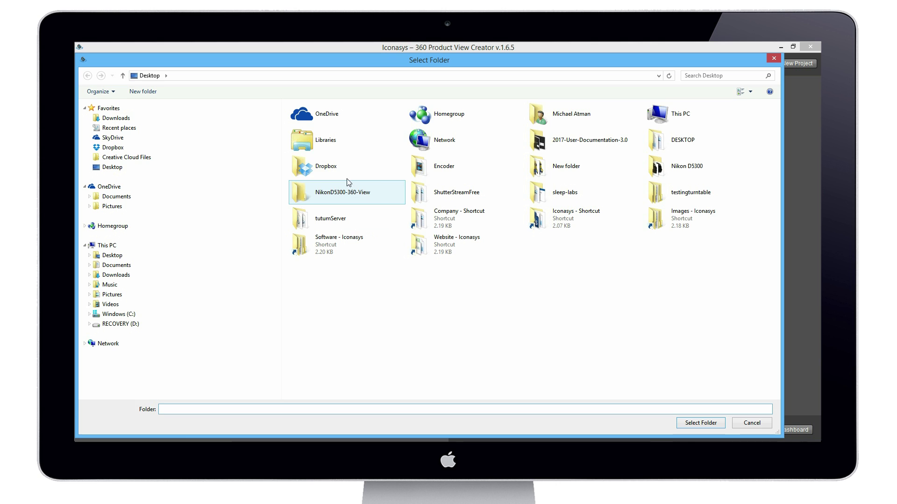
double_click(345, 198)
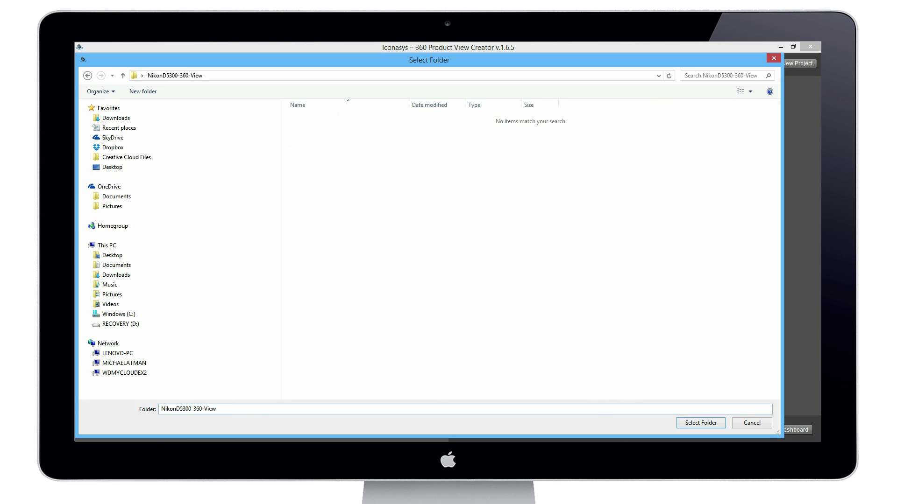
click(704, 423)
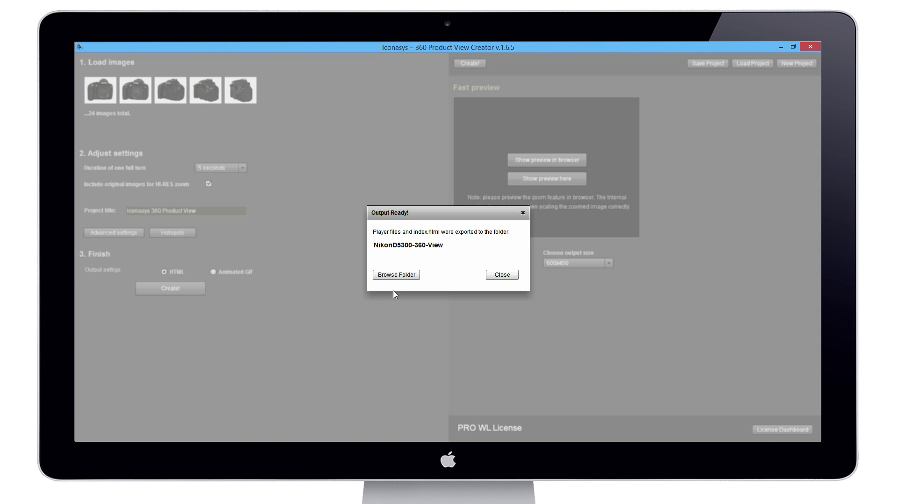
click(399, 275)
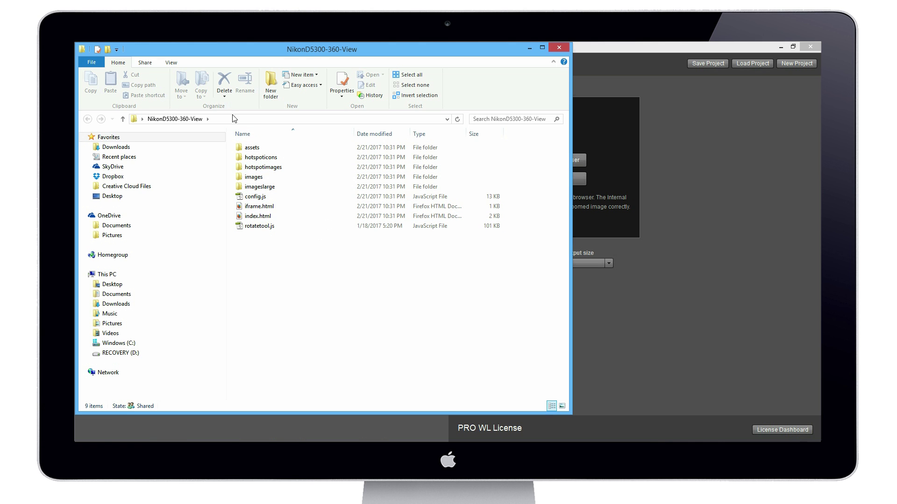
Step: Open index.html in Firefox and test the URL hotspot linking to Nikon's D5300 page
double_click(266, 216)
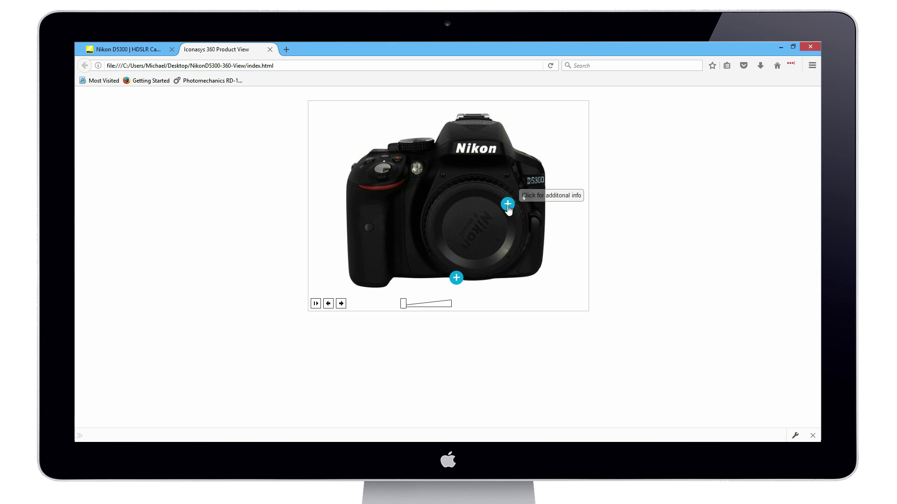
click(507, 206)
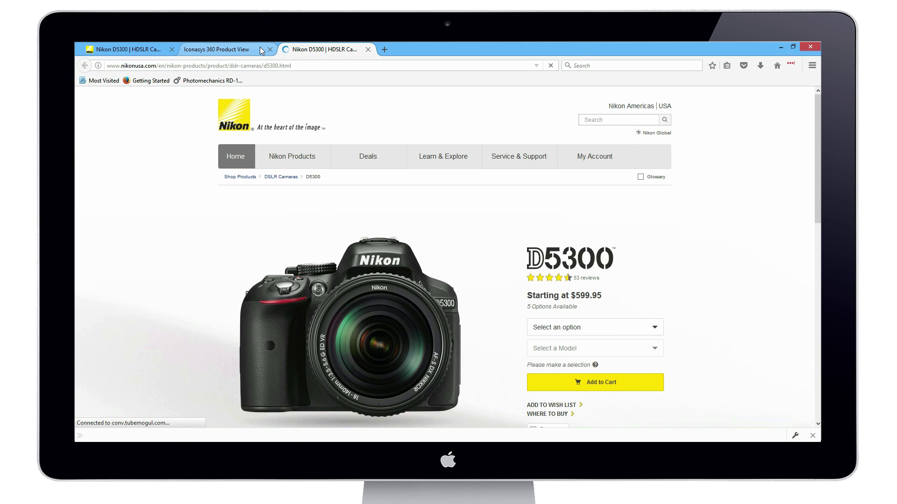
click(261, 54)
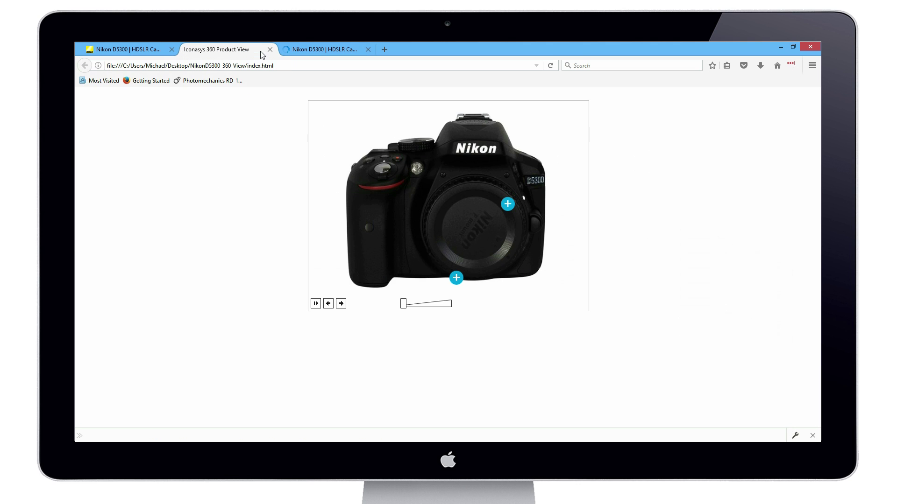
Step: Rotate the view, check the Bottom View image hotspot, then zoom fully into the camera
drag(432, 242, 455, 264)
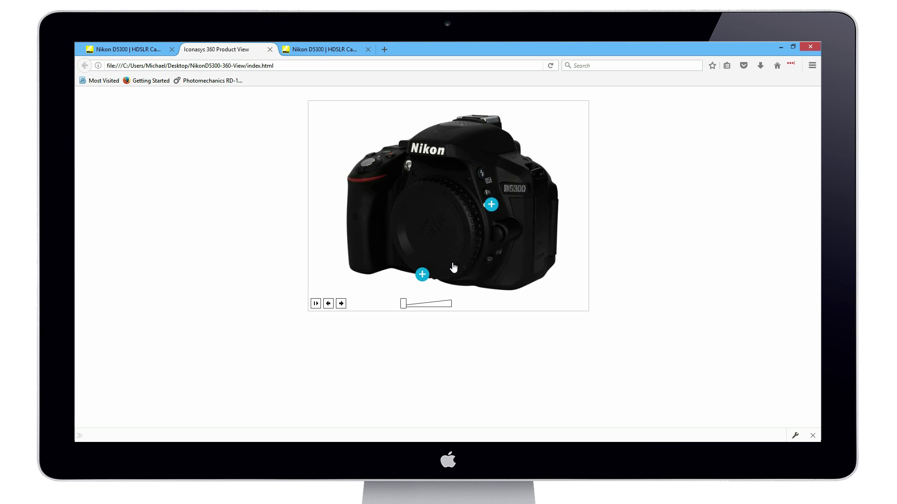
click(422, 275)
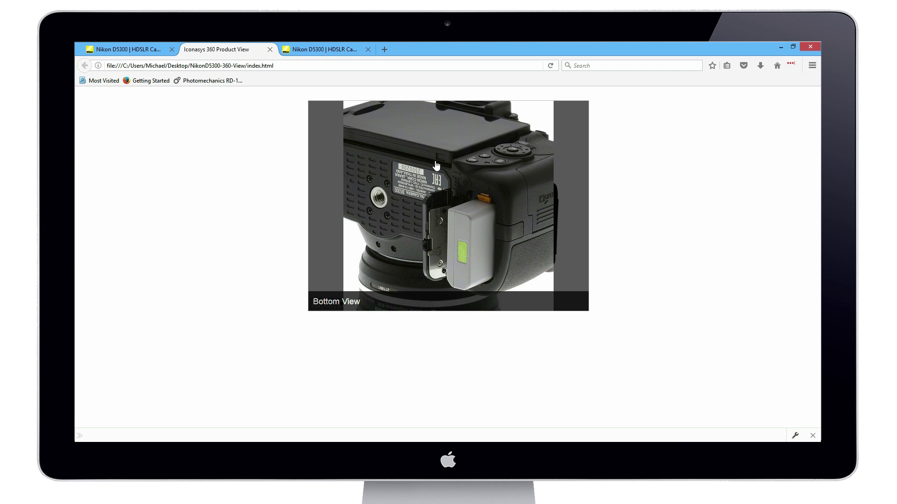
click(411, 218)
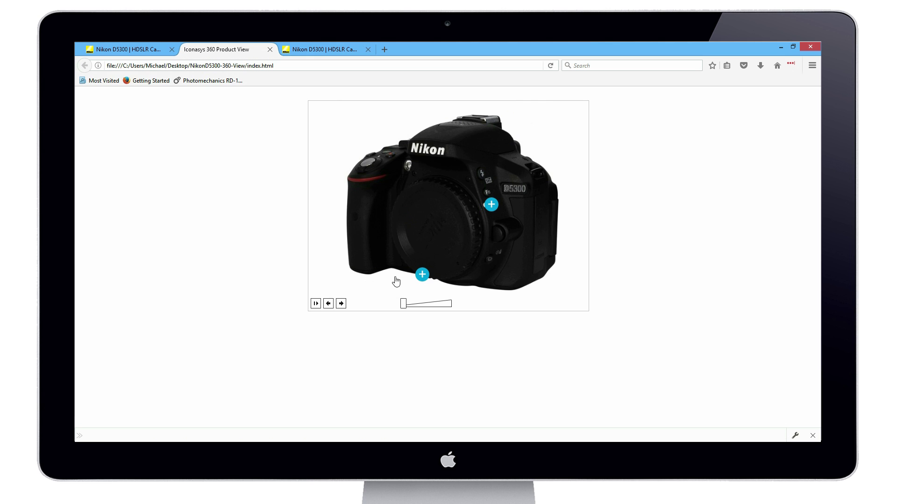
drag(404, 305, 469, 305)
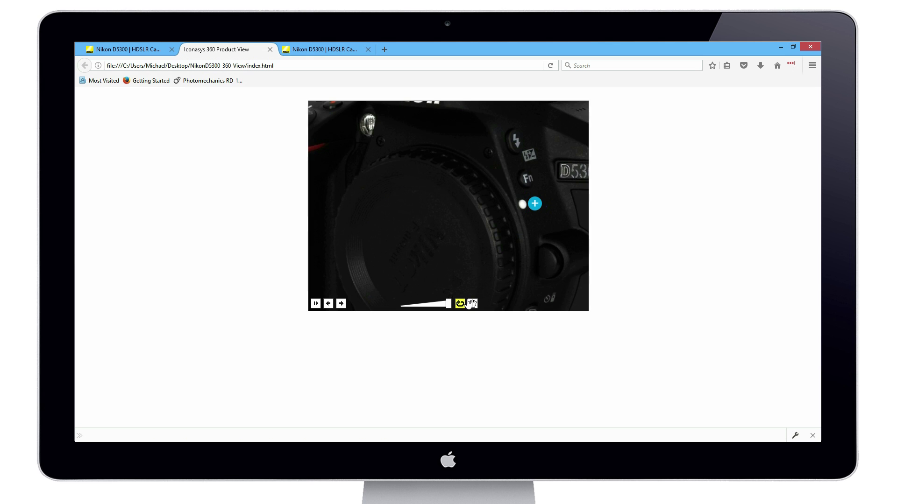